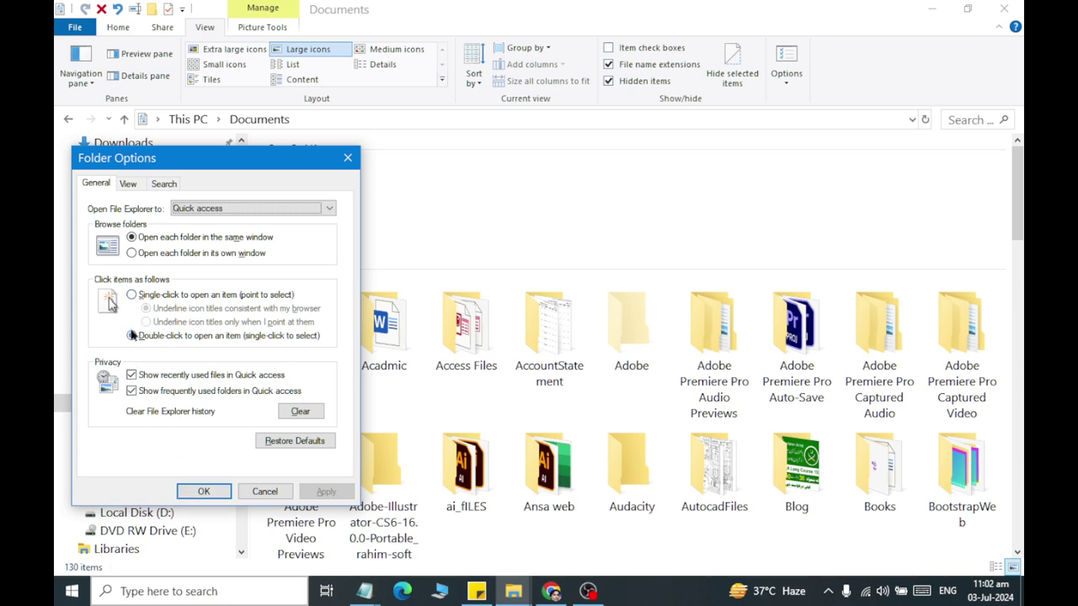
# Step: Set items to open with a single click in Folder Options, and show the desktop
pyautogui.click(132, 296)
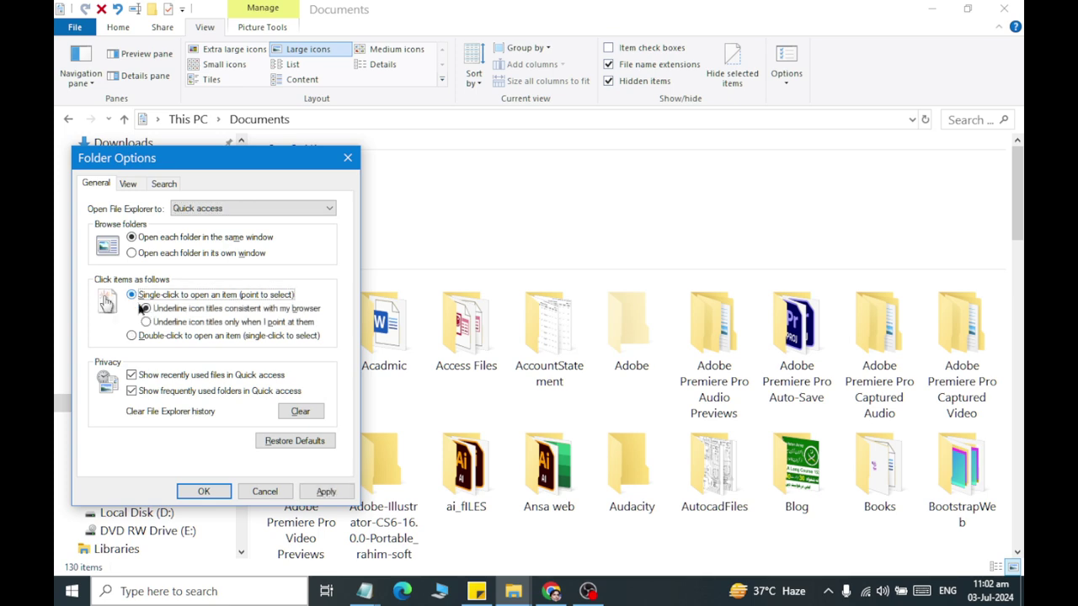
pyautogui.click(203, 490)
pyautogui.click(931, 8)
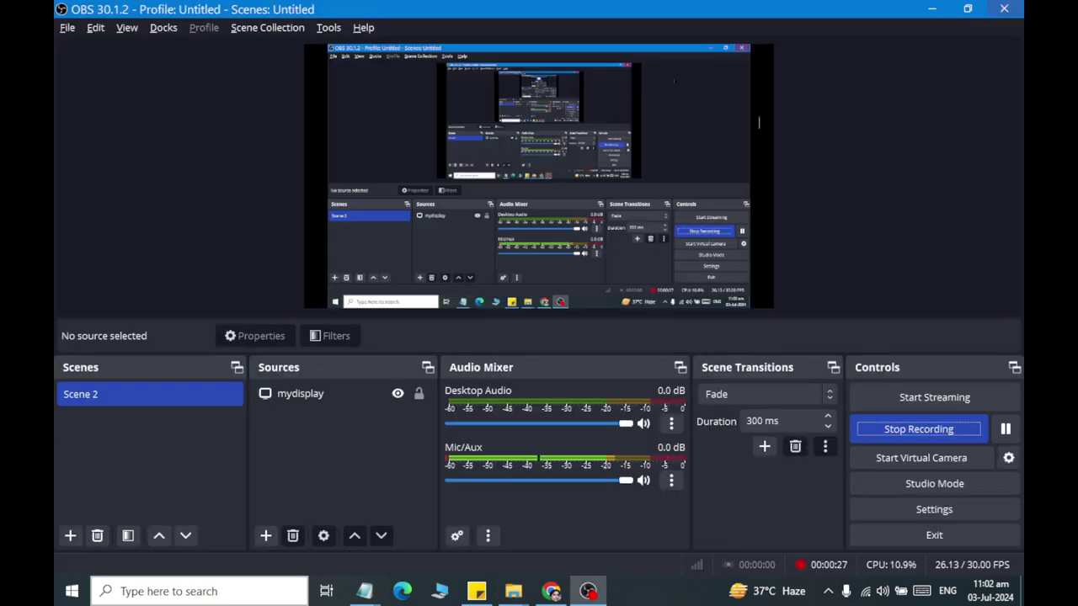
pyautogui.press('super+d')
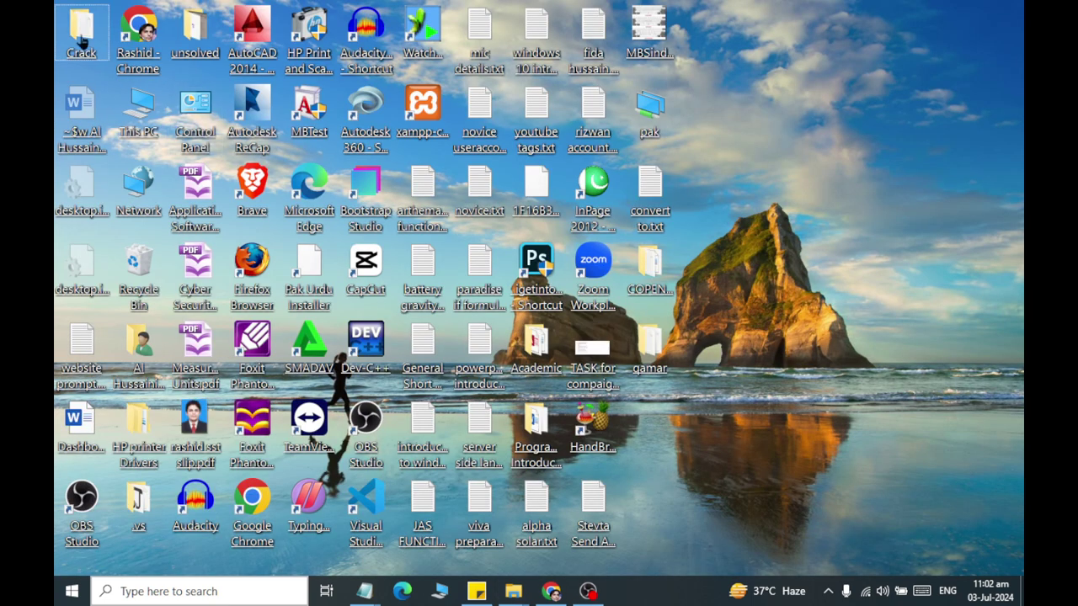
# Step: Open the Crack folder on the desktop and its 1- Hosts blocker subfolder to test single-click opening
pyautogui.click(82, 38)
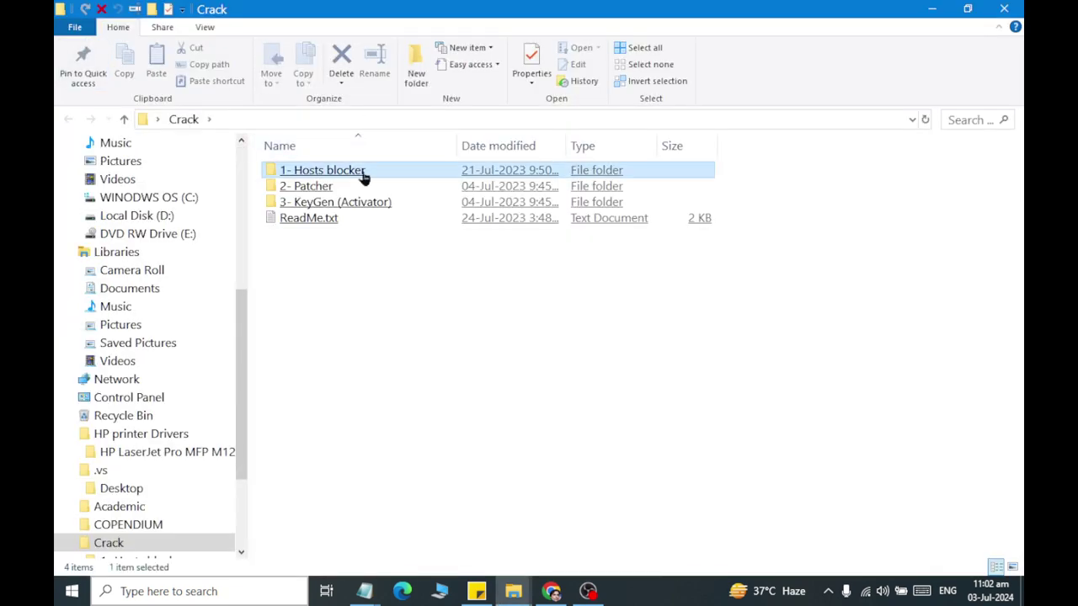
pyautogui.click(354, 172)
pyautogui.moveTo(364, 177)
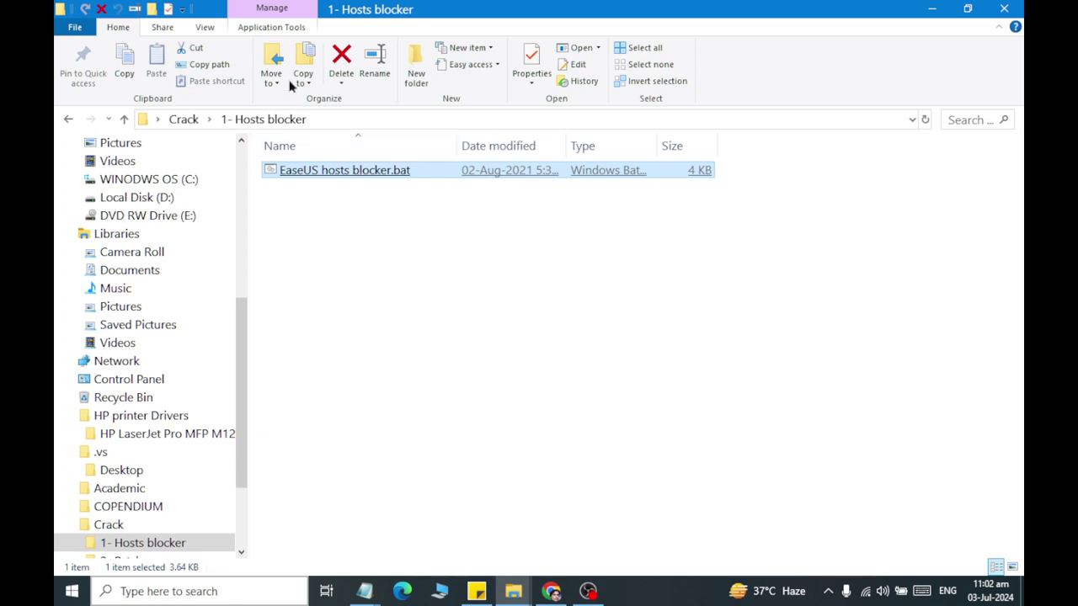
# Step: Set Folder Options to "Double-click to open an item (single-click to select)", apply it and close the folder window
pyautogui.click(206, 27)
pyautogui.click(785, 59)
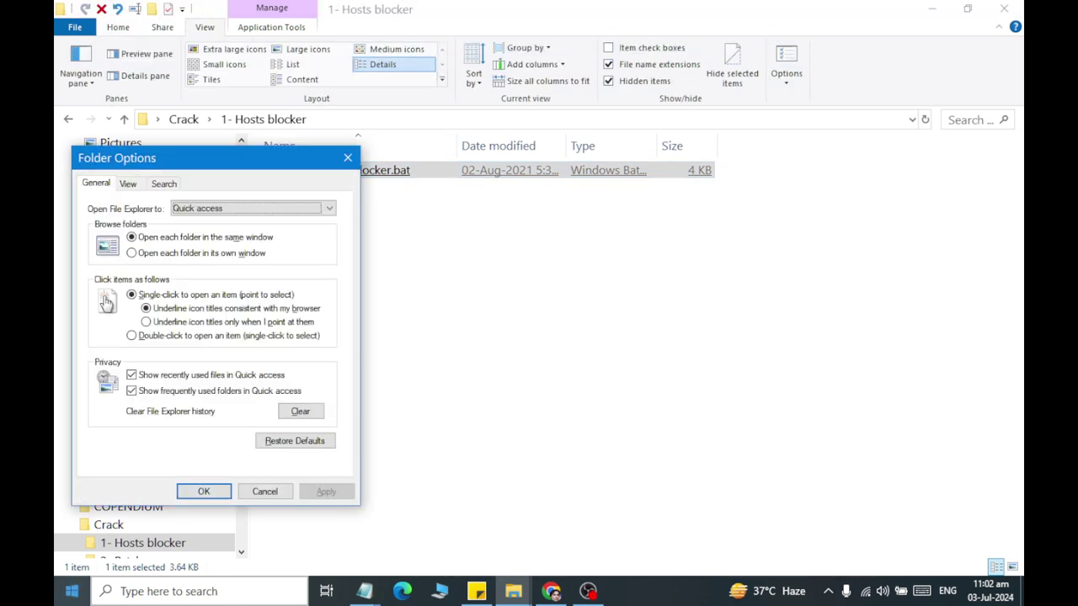
pyautogui.click(192, 335)
pyautogui.click(326, 491)
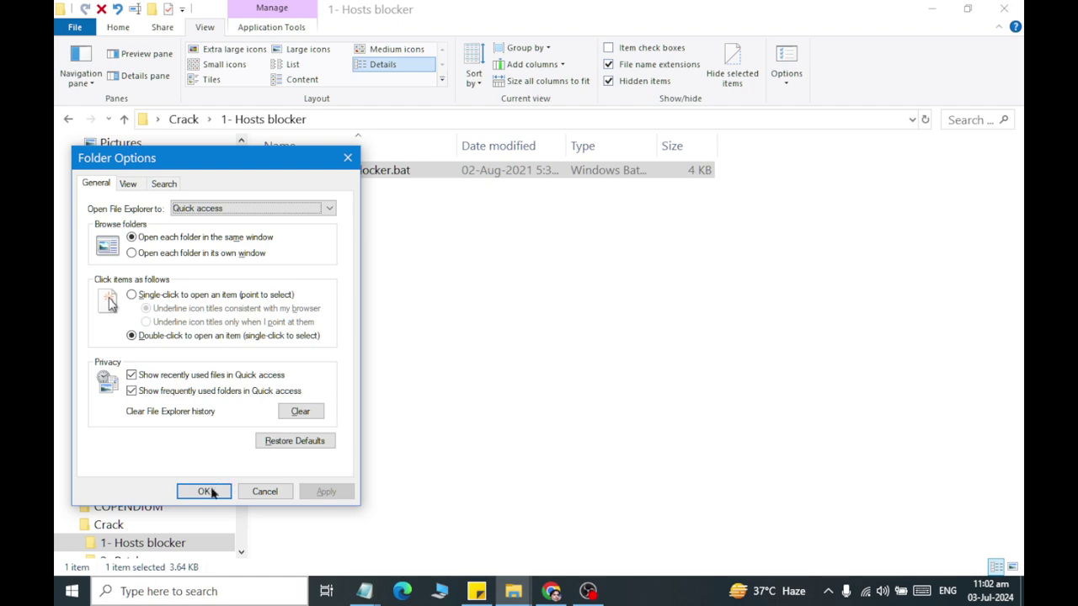
pyautogui.click(204, 491)
pyautogui.click(1003, 9)
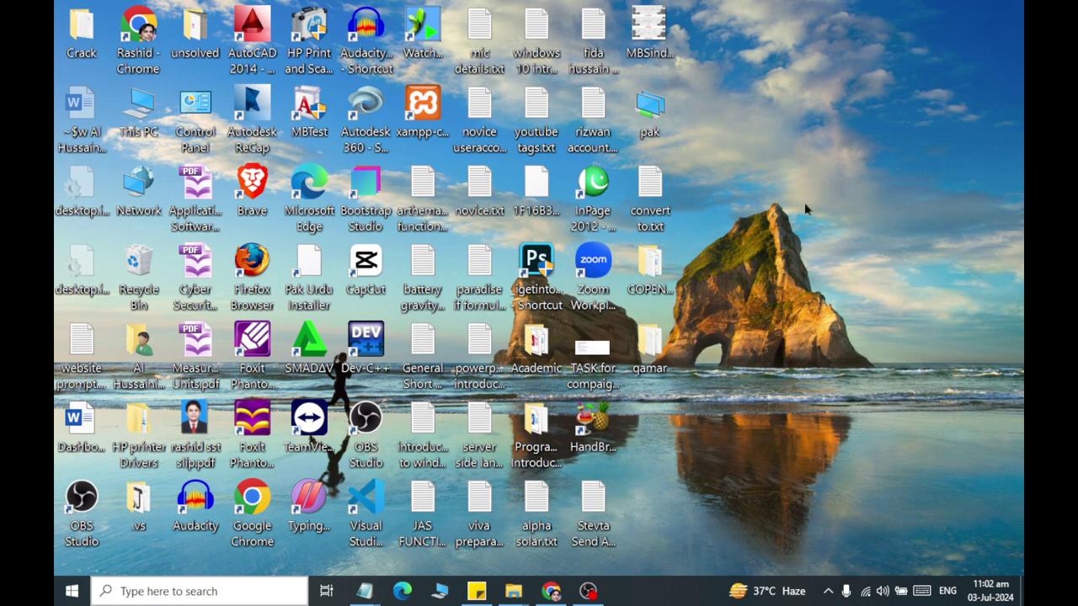
# Step: Open the account's personal folder from the desktop, go into its Desktop folder in a smaller window, and open COPENDIUM
pyautogui.doubleClick(139, 383)
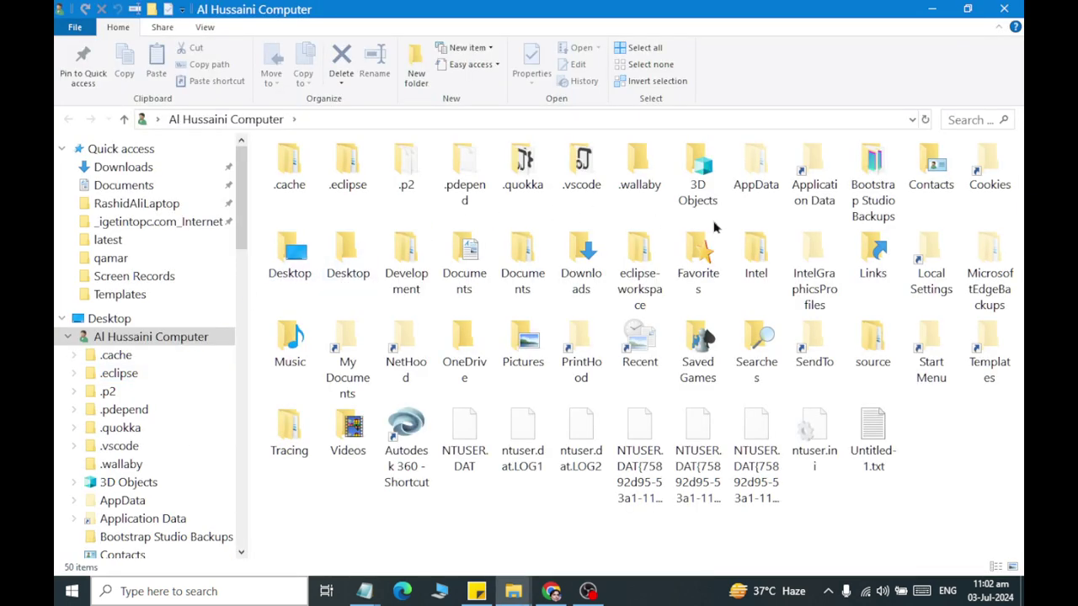
pyautogui.doubleClick(286, 251)
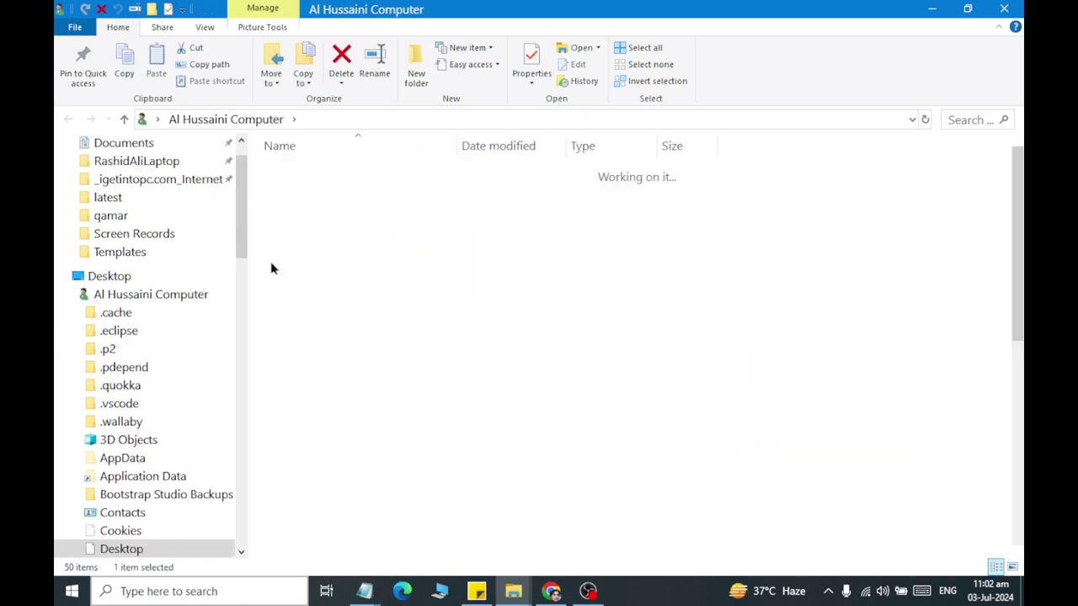
pyautogui.doubleClick(415, 8)
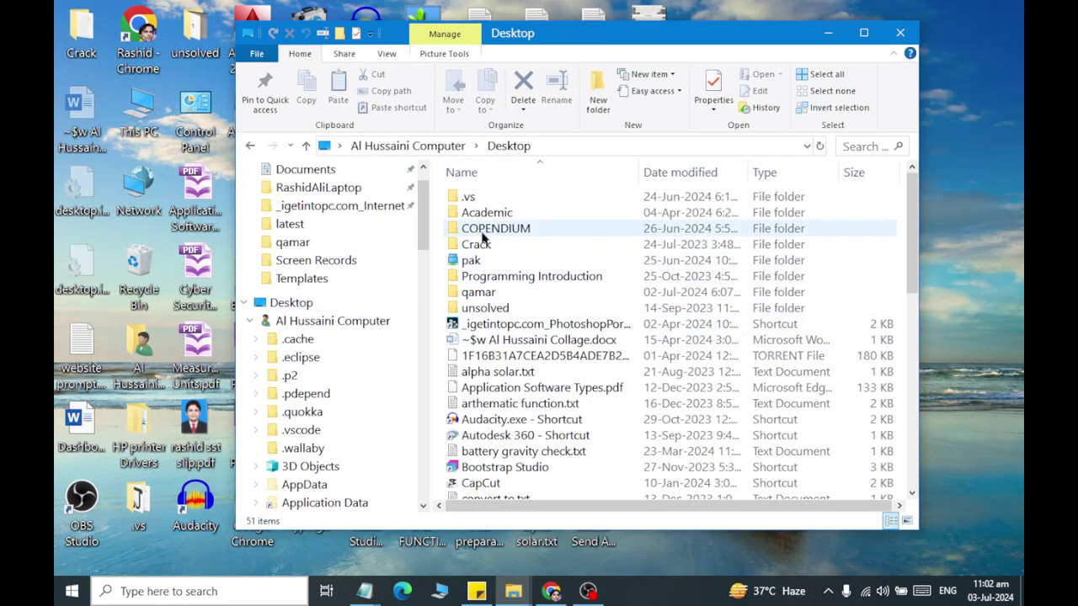
pyautogui.doubleClick(483, 234)
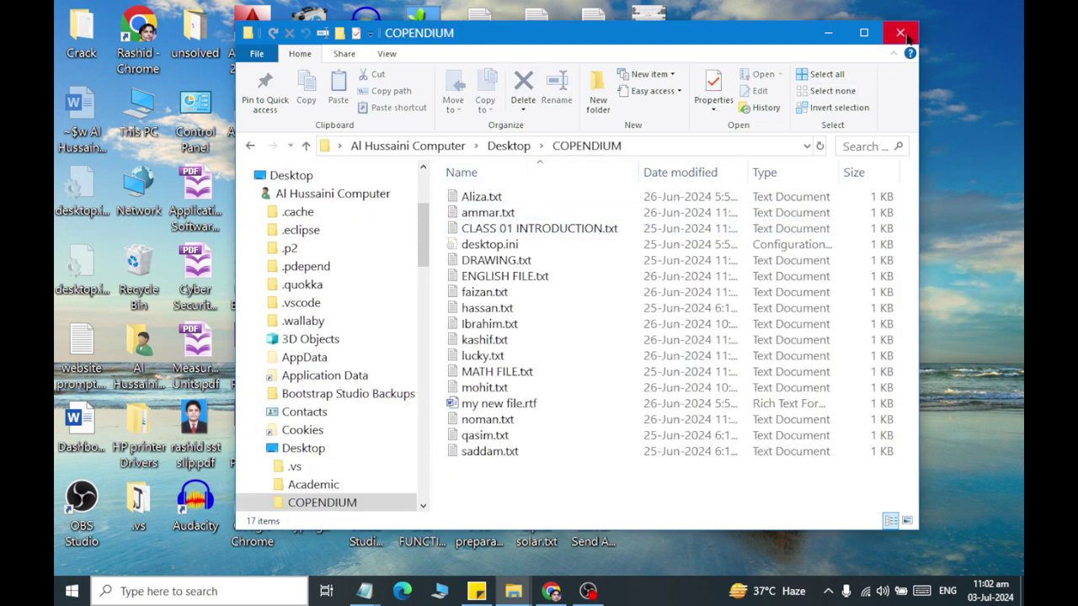
# Step: Set Folder Options to "Open each folder in its own window", and close the COPENDIUM window
pyautogui.click(385, 53)
pyautogui.click(884, 88)
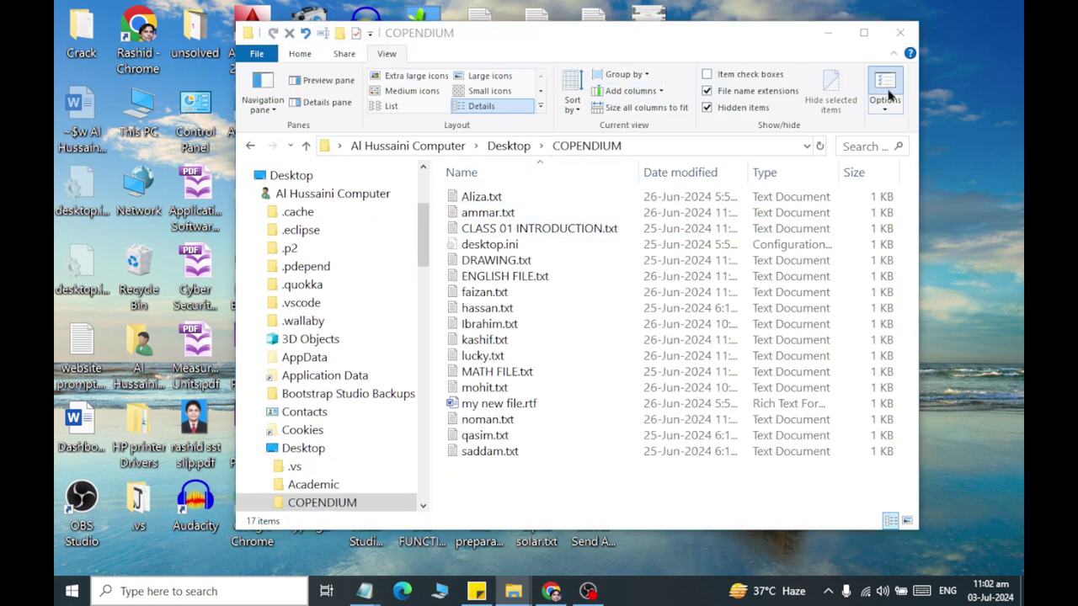
pyautogui.click(309, 210)
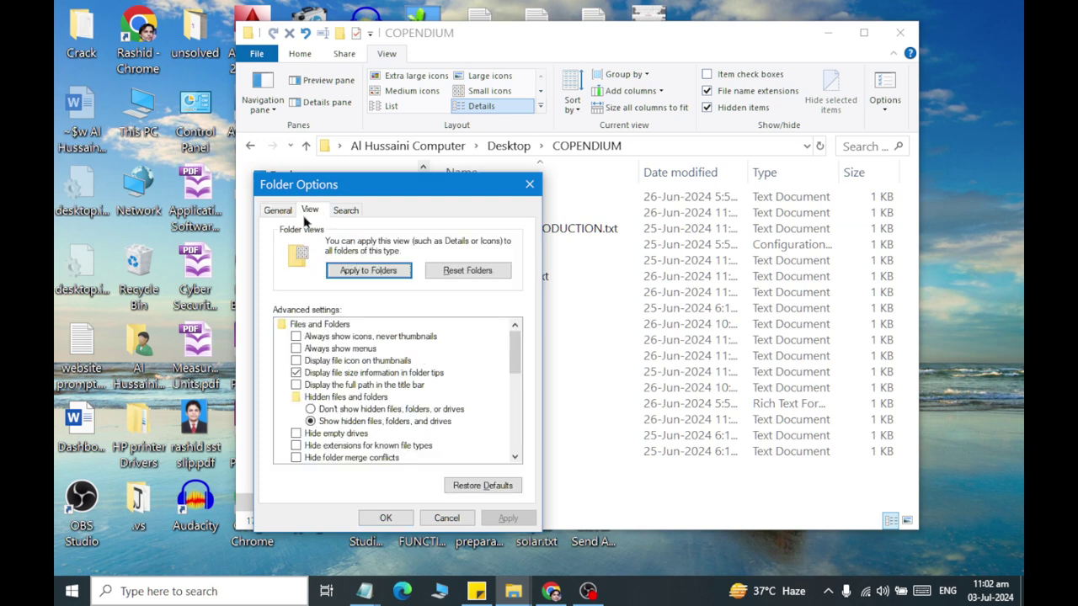
pyautogui.click(284, 212)
pyautogui.click(313, 279)
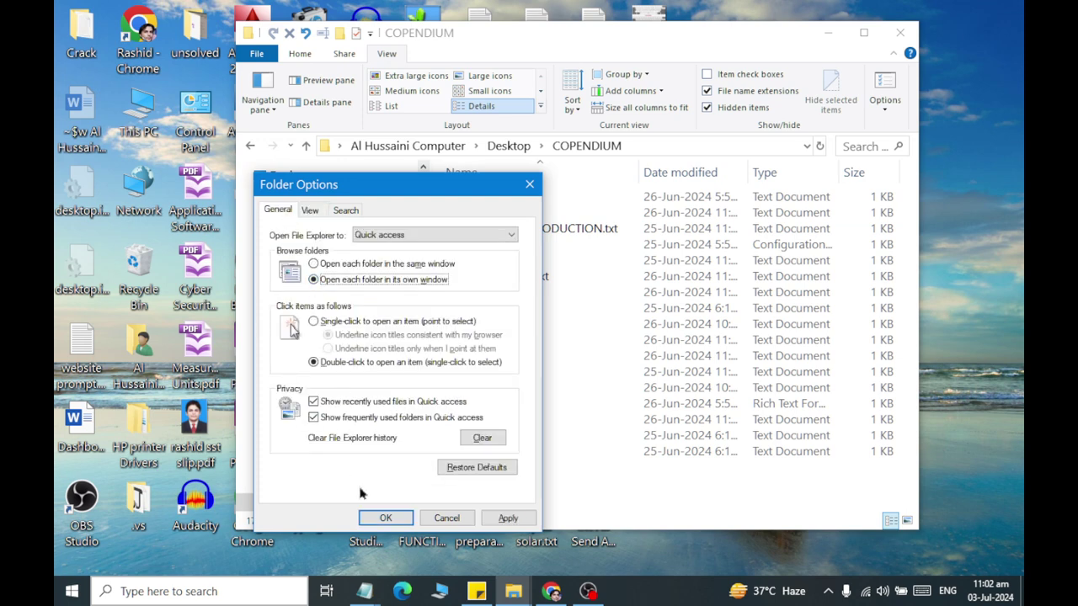
pyautogui.click(385, 518)
pyautogui.click(900, 32)
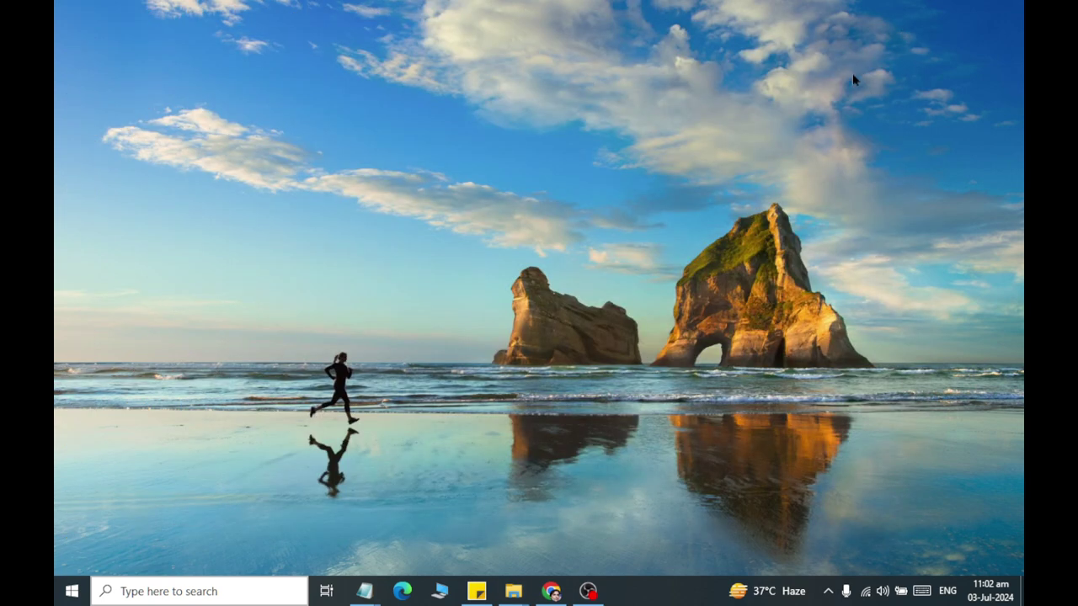
# Step: Open Documents, the account's personal folder and its Desktop folder to test separate windows, moving the Desktop window aside
pyautogui.click(71, 591)
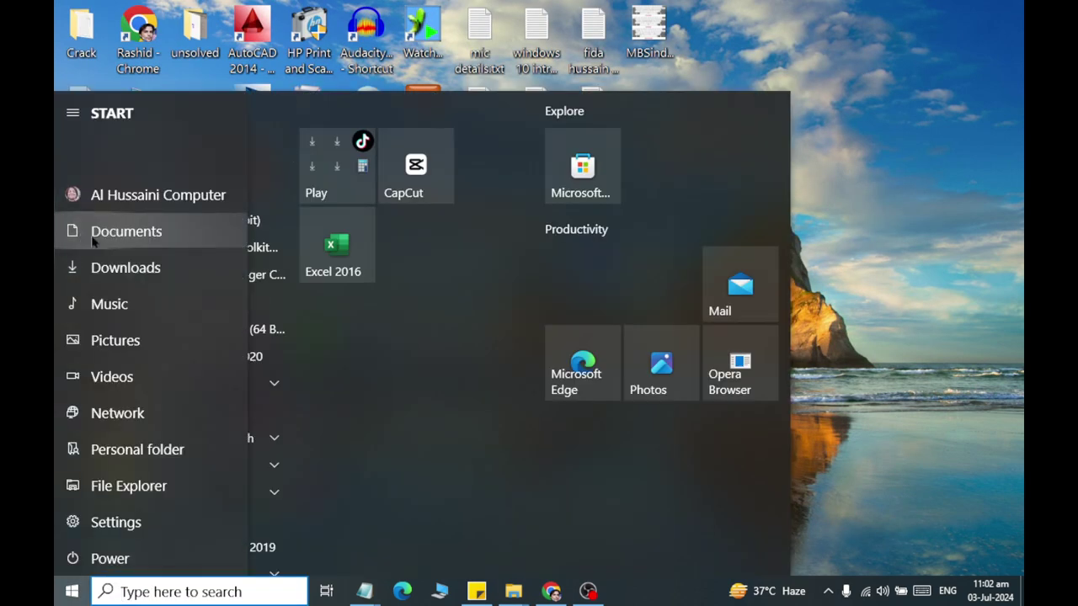
pyautogui.click(101, 230)
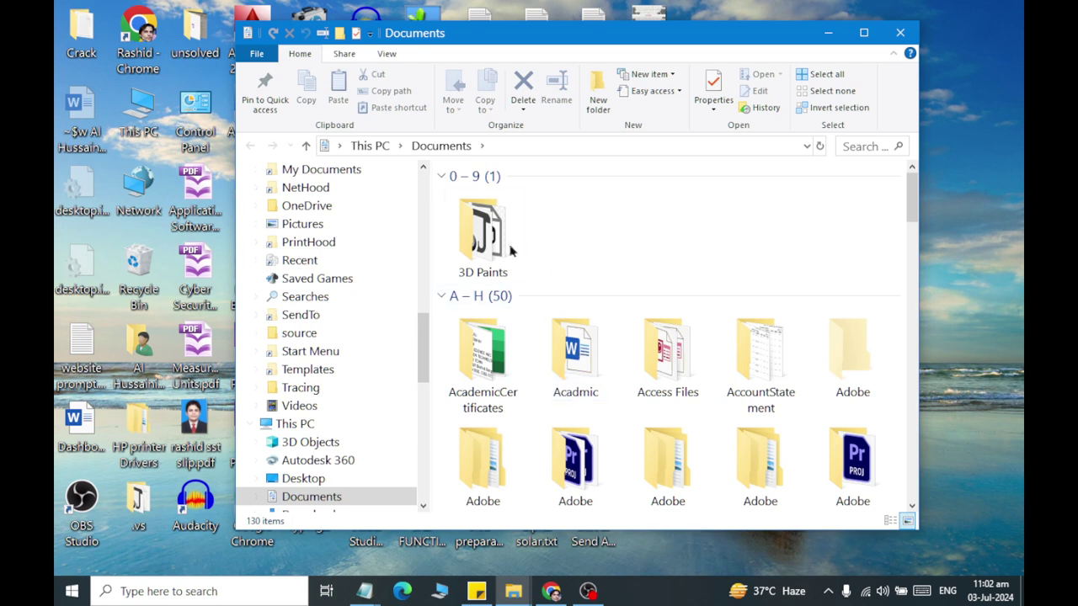
pyautogui.doubleClick(139, 357)
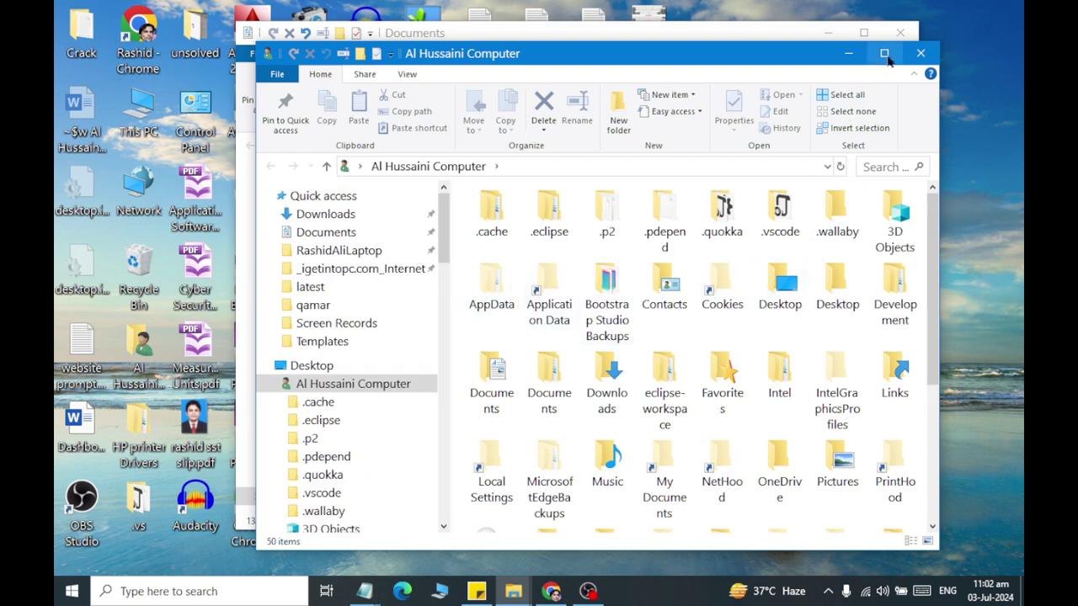
pyautogui.click(884, 53)
pyautogui.doubleClick(289, 252)
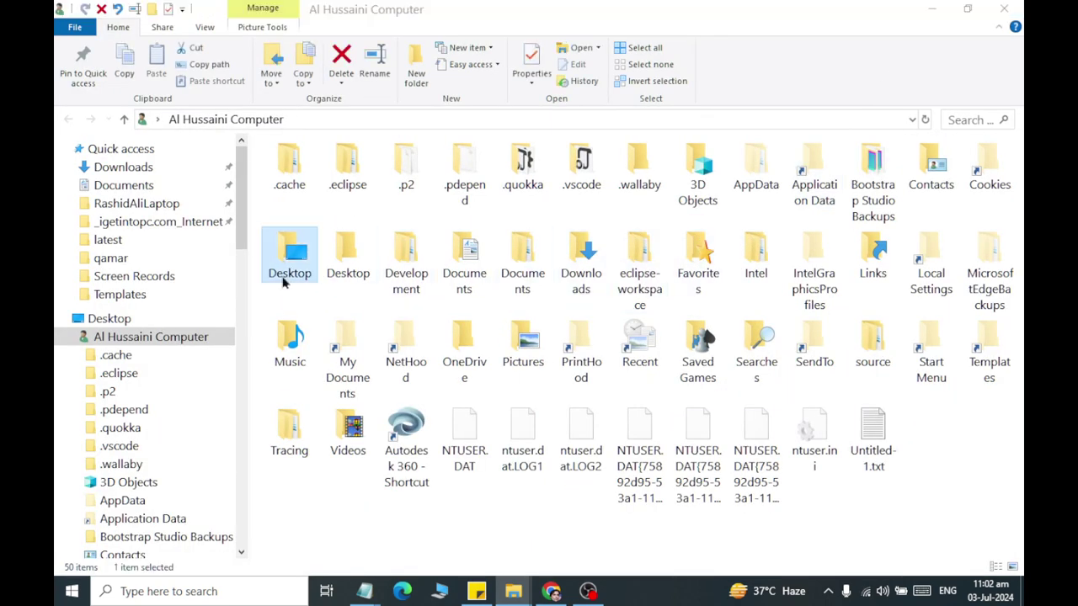
pyautogui.moveTo(585, 19); pyautogui.dragTo(418, 29)
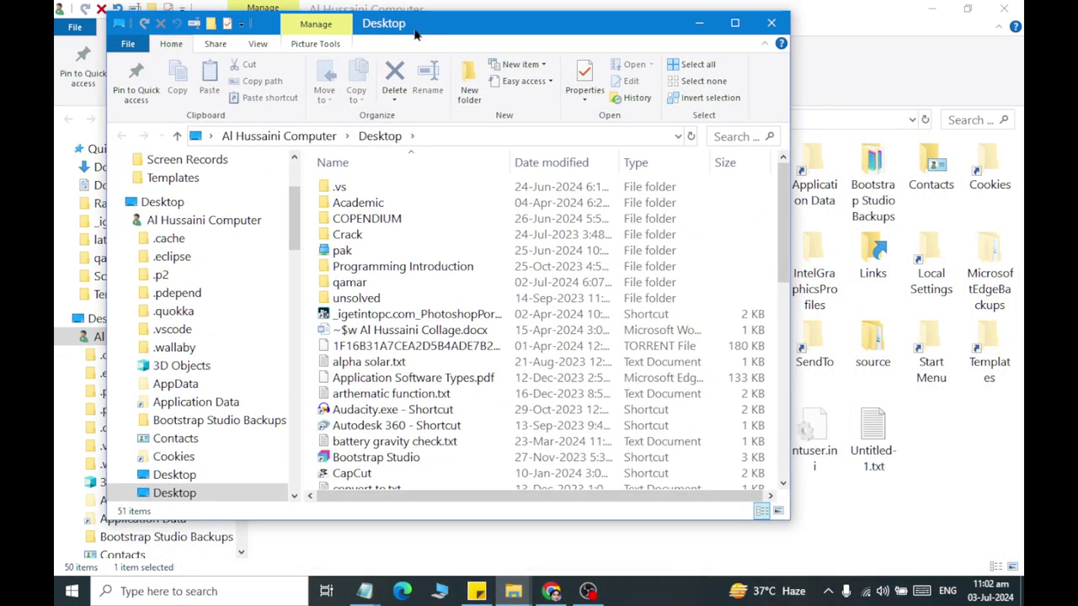
# Step: Set Folder Options to "Open each folder in the same window", look over the advanced view settings, and close the Desktop window
pyautogui.click(250, 44)
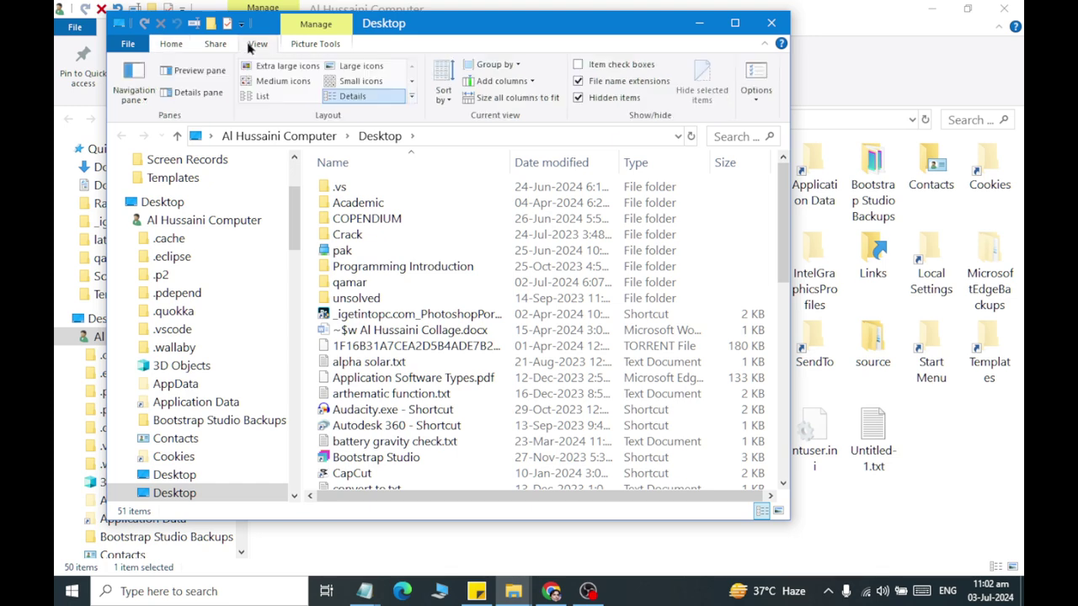
pyautogui.click(753, 74)
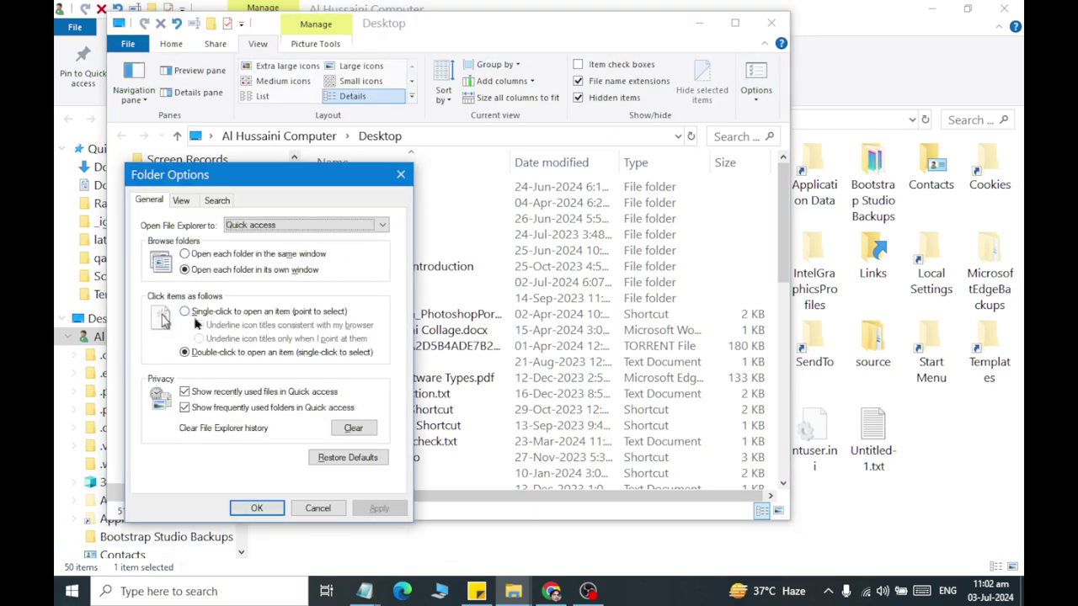
pyautogui.click(193, 255)
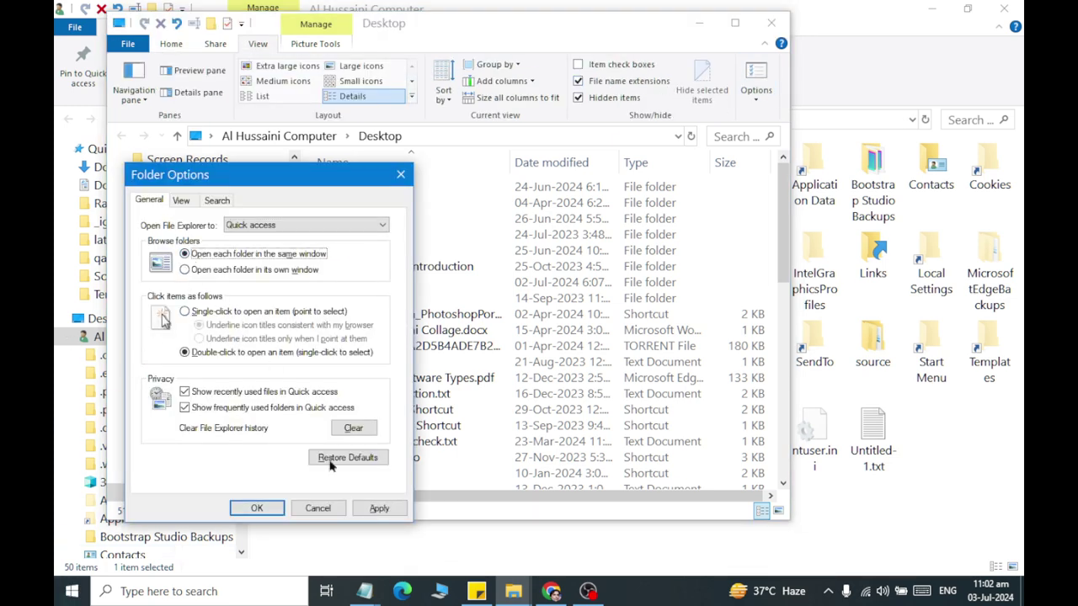
pyautogui.click(378, 509)
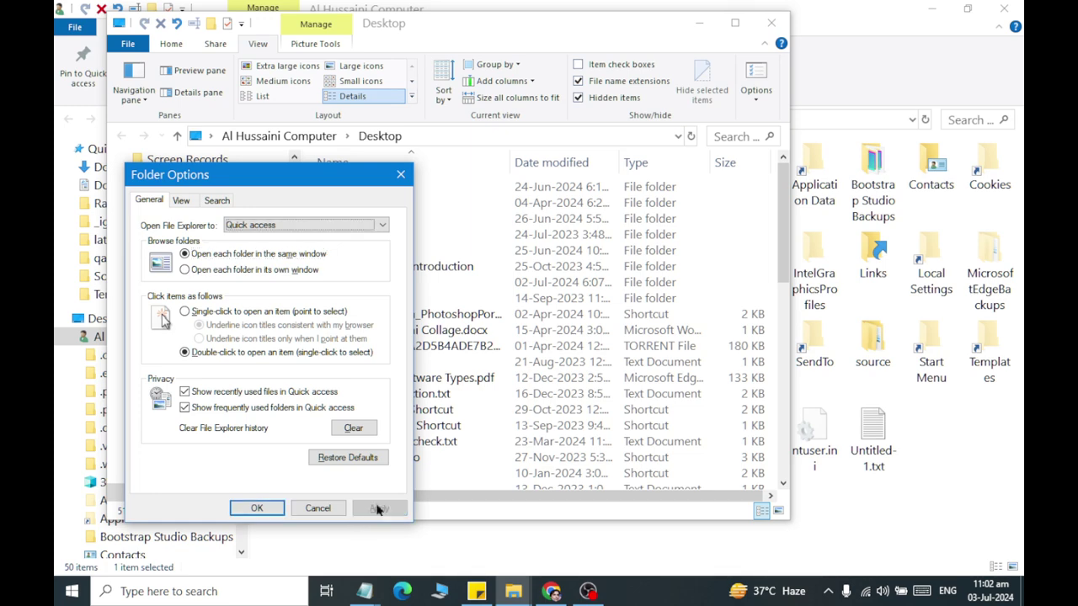
pyautogui.click(181, 200)
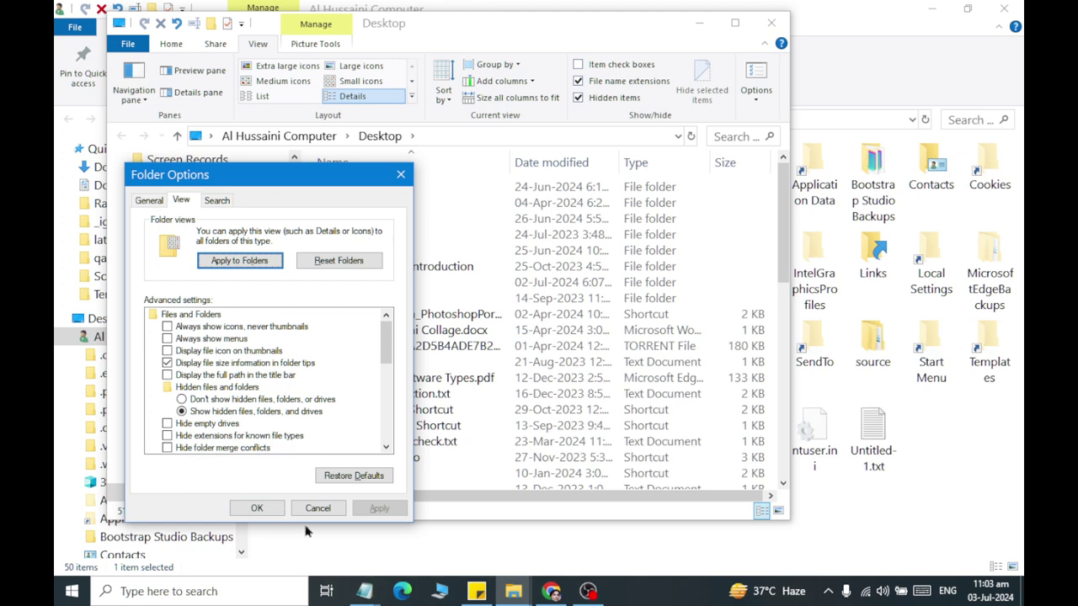
pyautogui.click(259, 508)
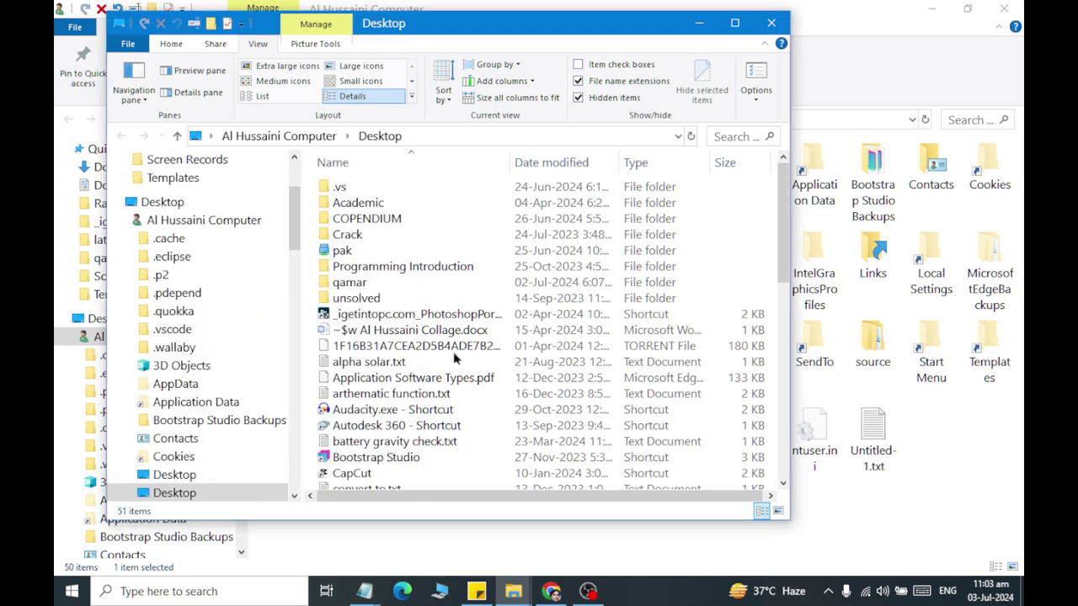
pyautogui.click(771, 23)
# Step: Open the Documents folder in a new window, browsing through Pictures and Downloads before returning to Documents
pyautogui.press('super')
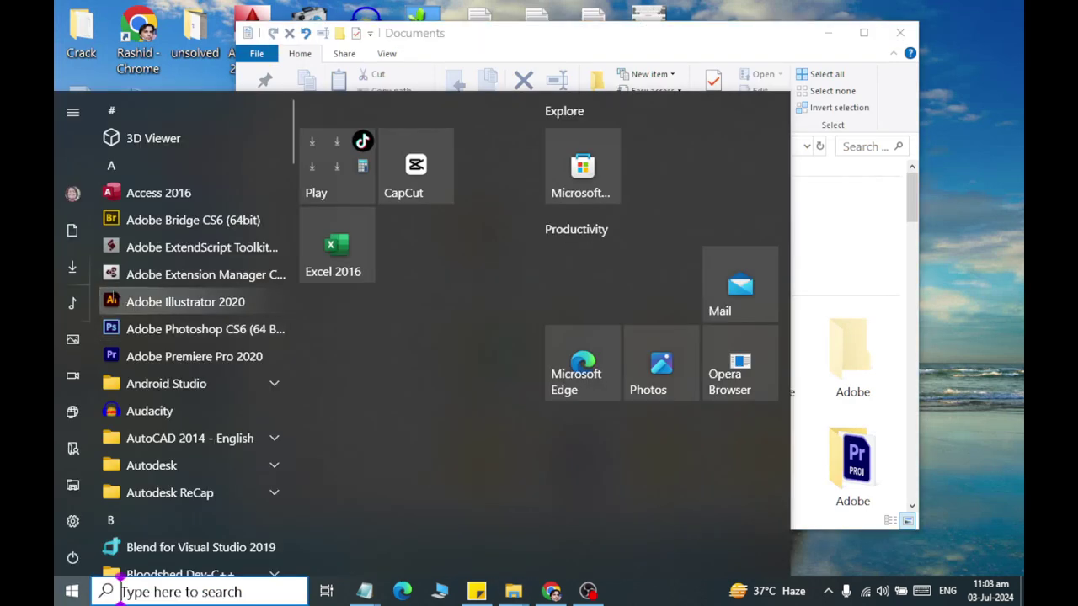
pyautogui.click(69, 239)
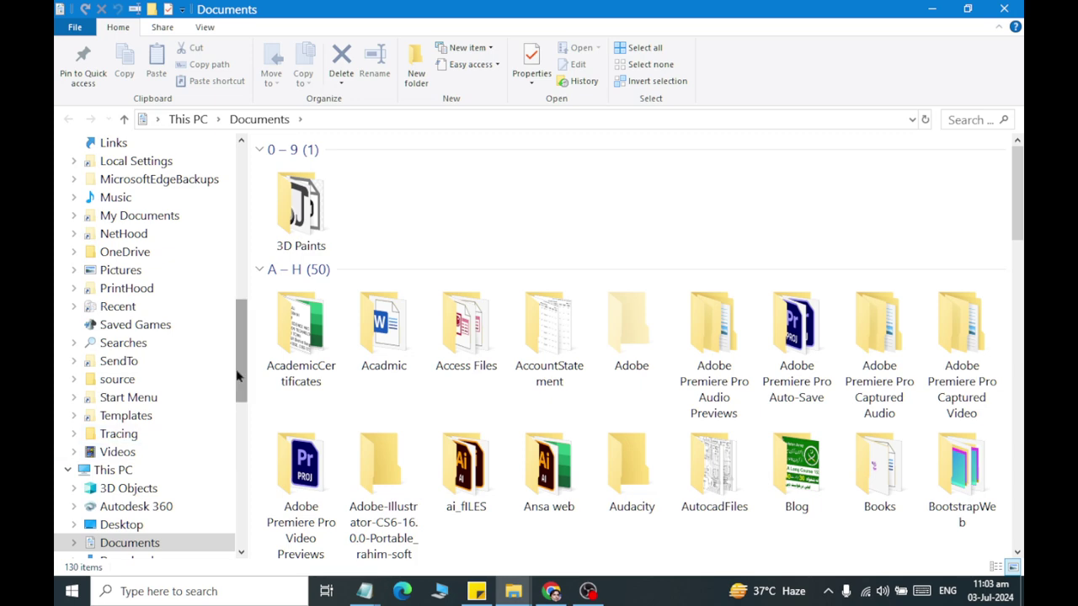
pyautogui.scroll(-4, 239, 387)
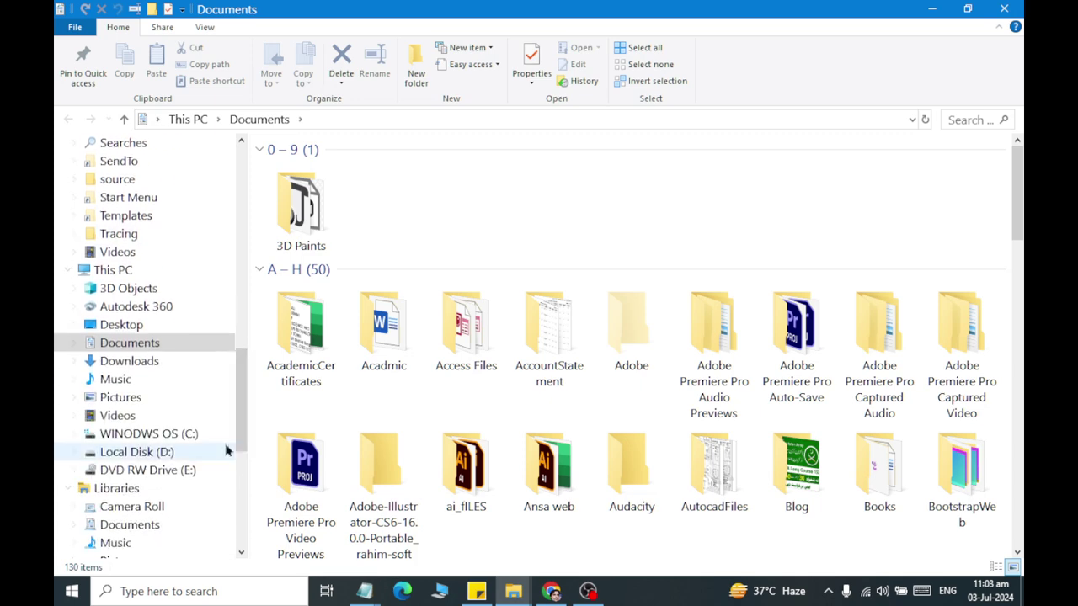
pyautogui.click(134, 399)
pyautogui.click(137, 364)
pyautogui.click(135, 344)
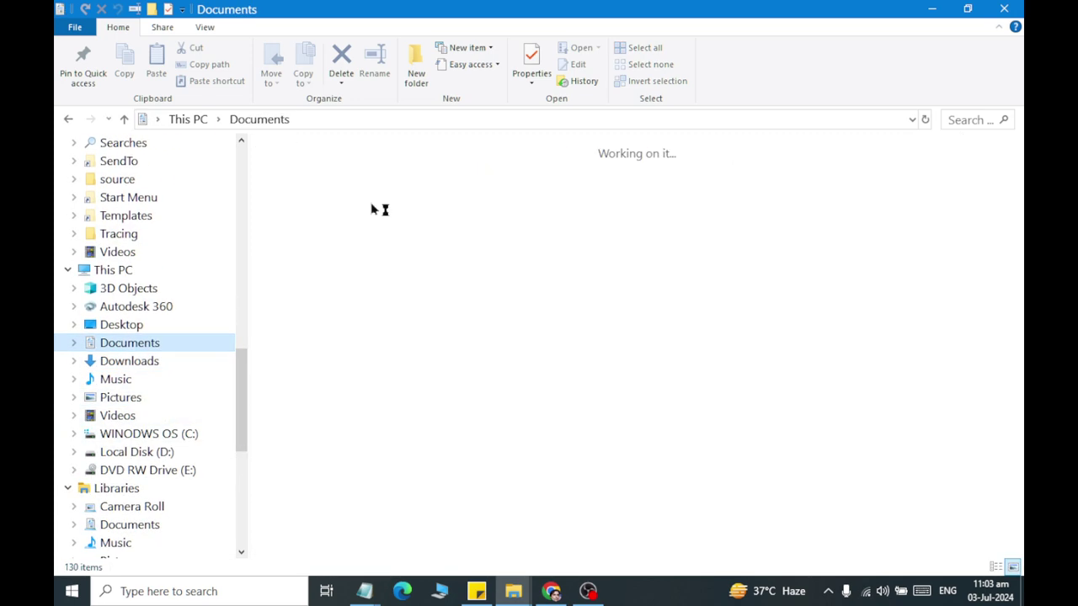
# Step: Find and open the latest folder inside Documents
pyautogui.press('l')
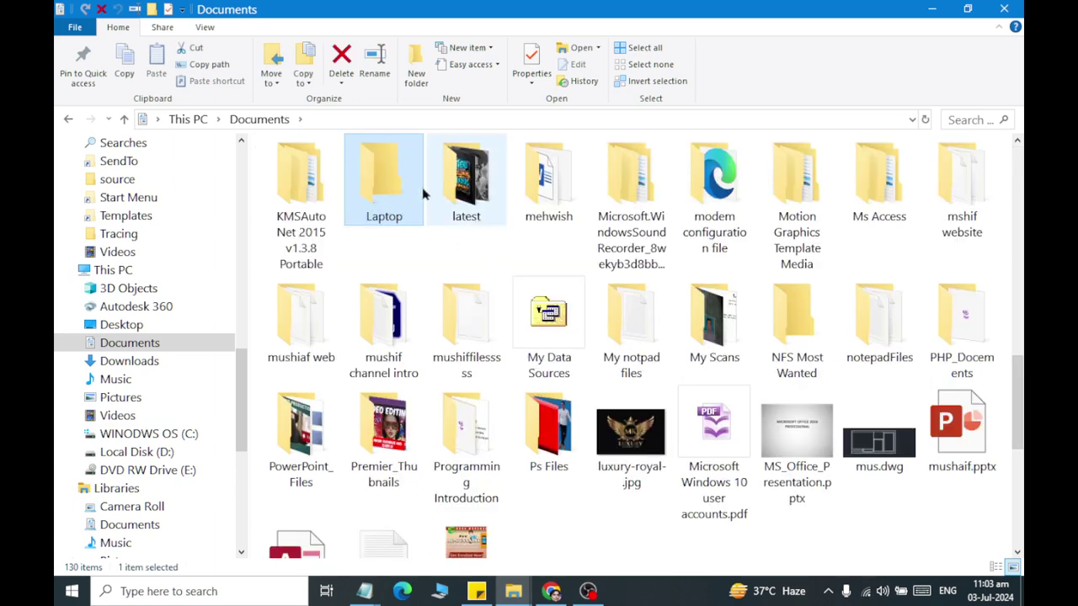
pyautogui.doubleClick(448, 181)
pyautogui.moveTo(1018, 151)
pyautogui.mouseDown()
pyautogui.moveTo(1019, 362)
pyautogui.moveTo(1018, 147)
pyautogui.mouseUp()
# Step: Try the Extra large icons layout on the contents of the latest folder
pyautogui.click(203, 28)
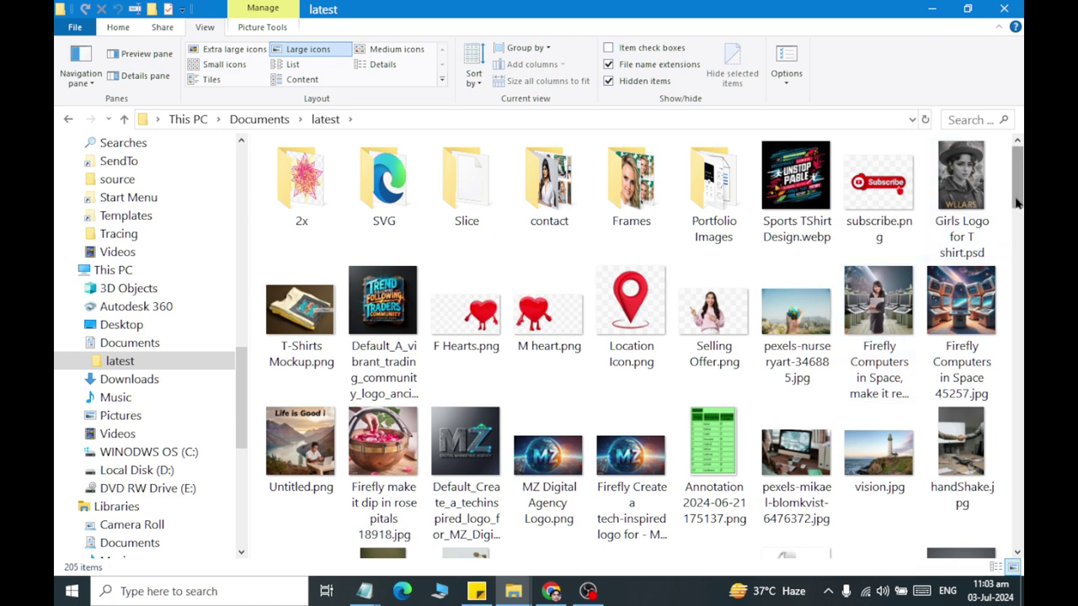
pyautogui.moveTo(1017, 202); pyautogui.dragTo(1014, 180)
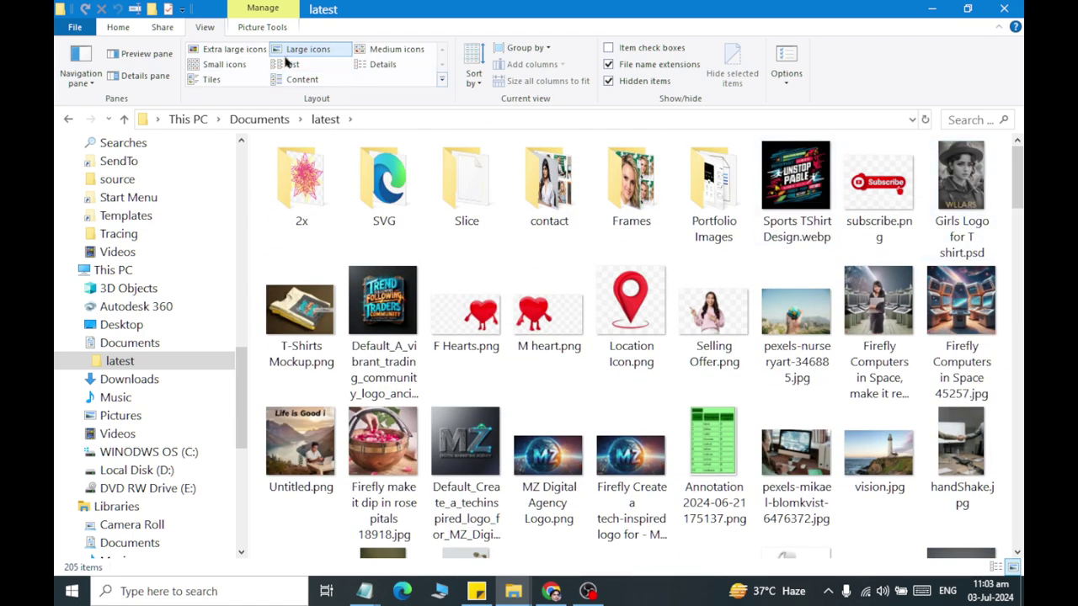
pyautogui.click(228, 53)
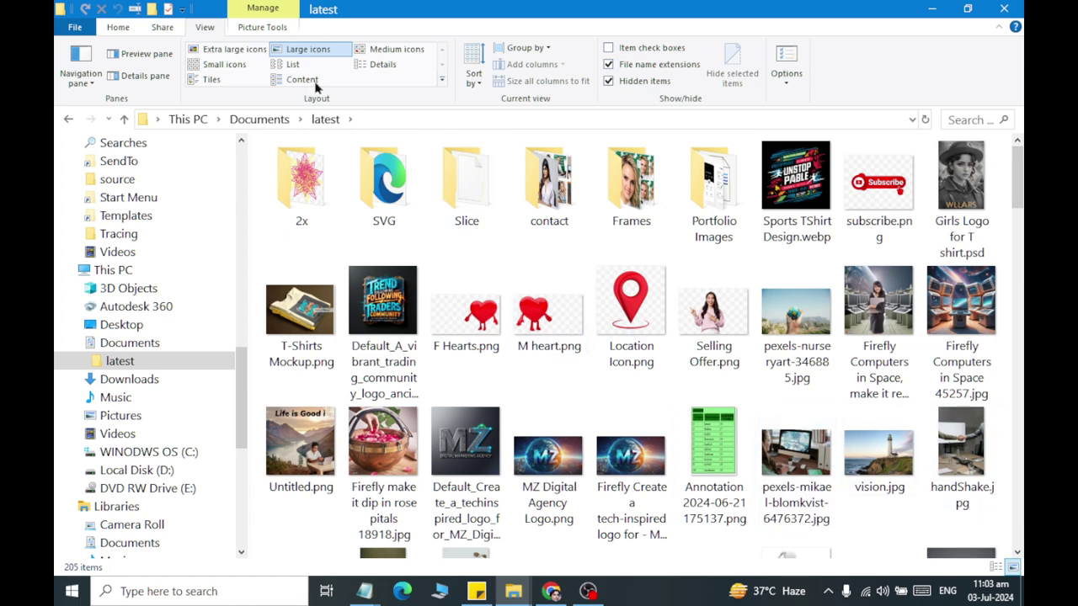
# Step: Enable "Display file icon on thumbnails" in the advanced view settings of Folder Options and apply it
pyautogui.click(786, 74)
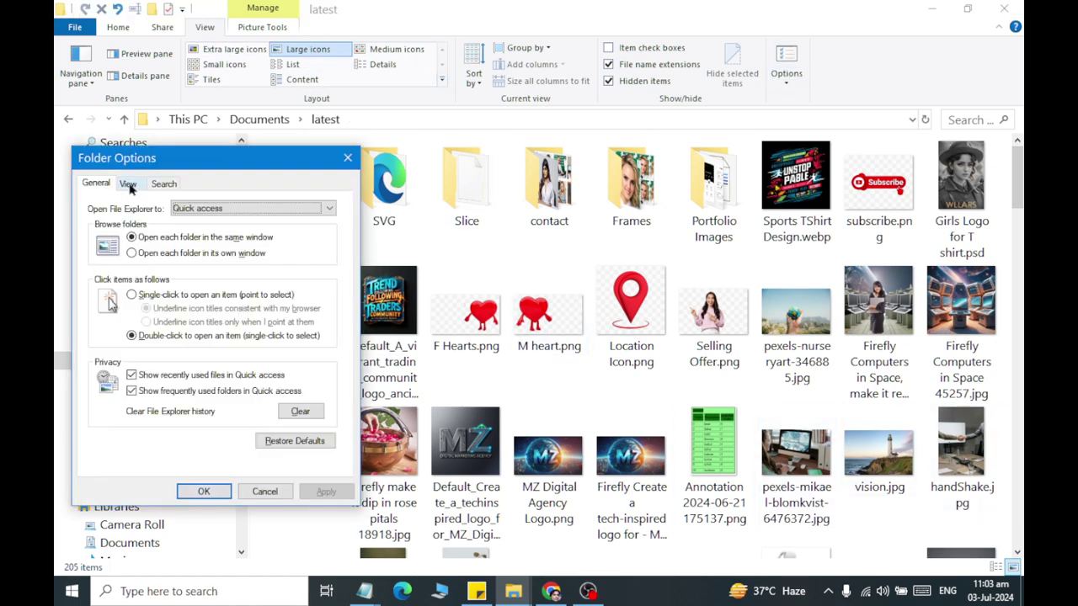
pyautogui.click(128, 184)
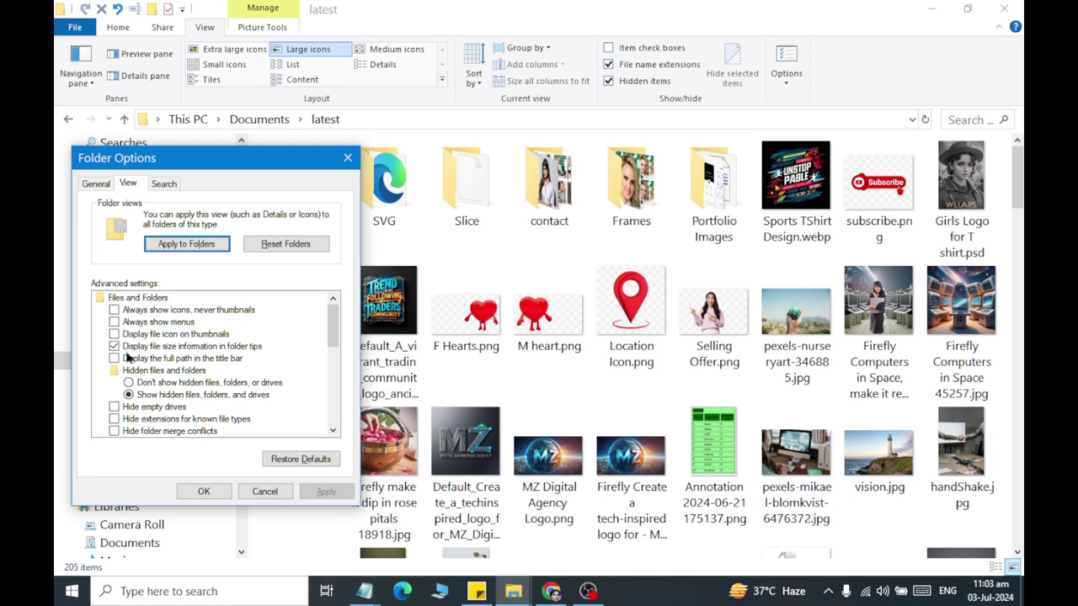
pyautogui.click(177, 335)
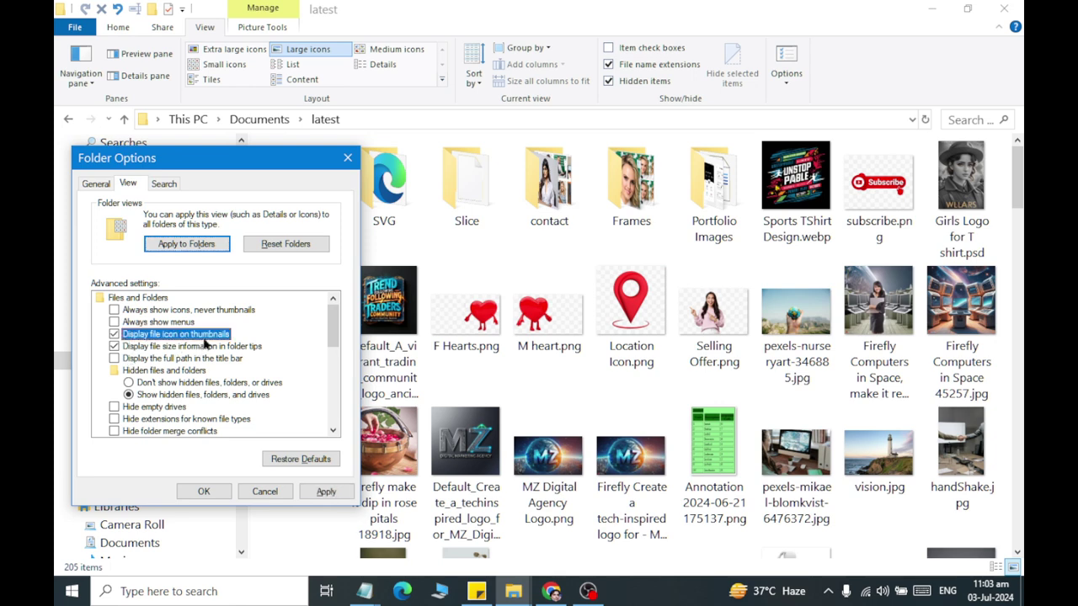
pyautogui.click(320, 493)
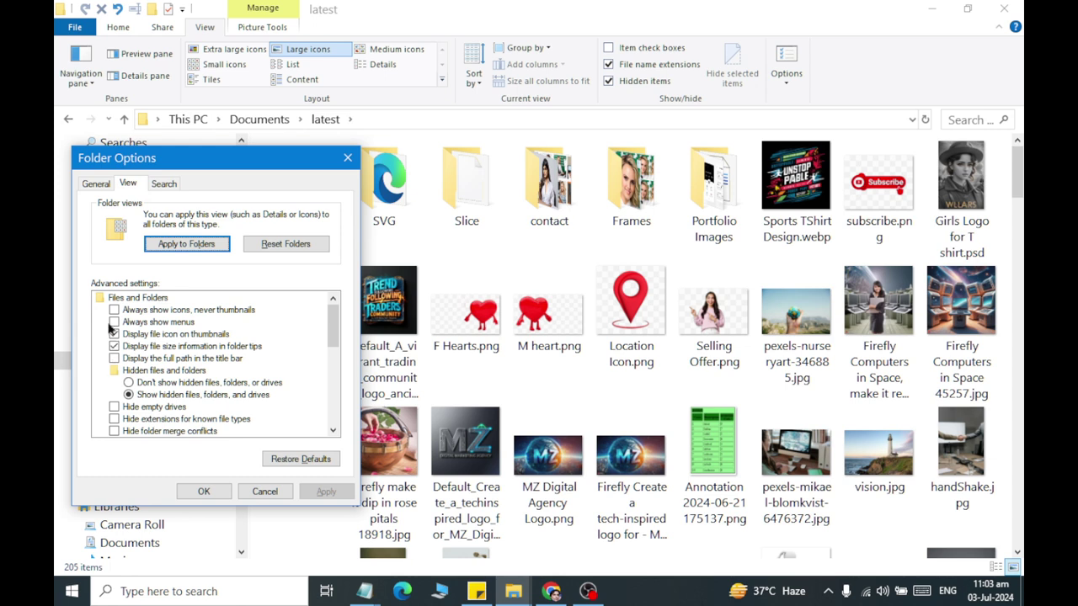
# Step: Enable "Always show icons, never thumbnails", apply the setting, and close Folder Options
pyautogui.click(223, 312)
pyautogui.click(324, 491)
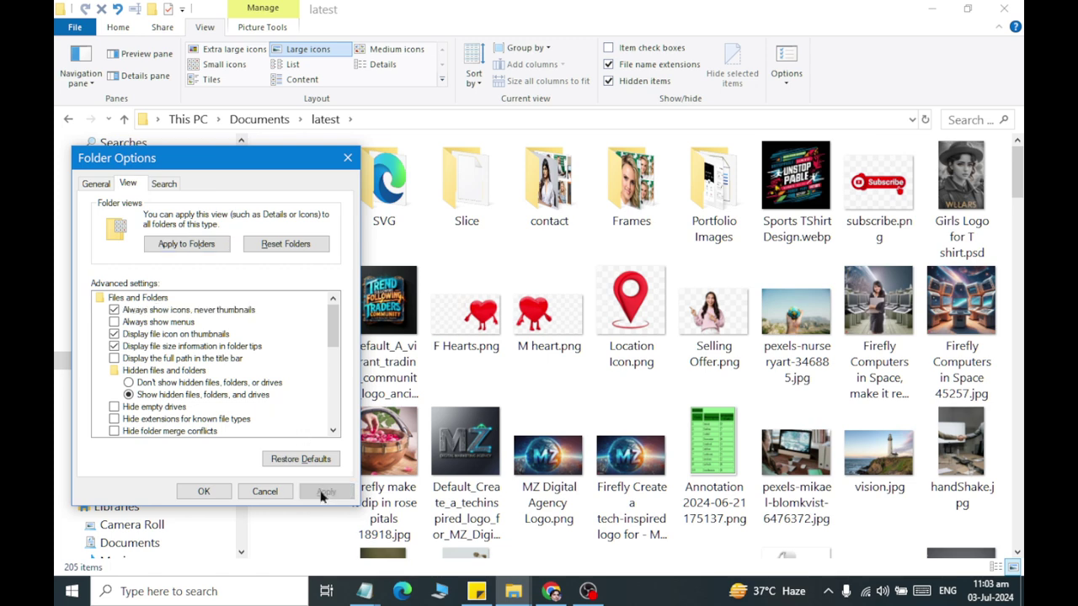
pyautogui.click(203, 493)
# Step: Look through the latest folder's contents to examine how its subfolders and image files are displayed
pyautogui.rightClick(303, 202)
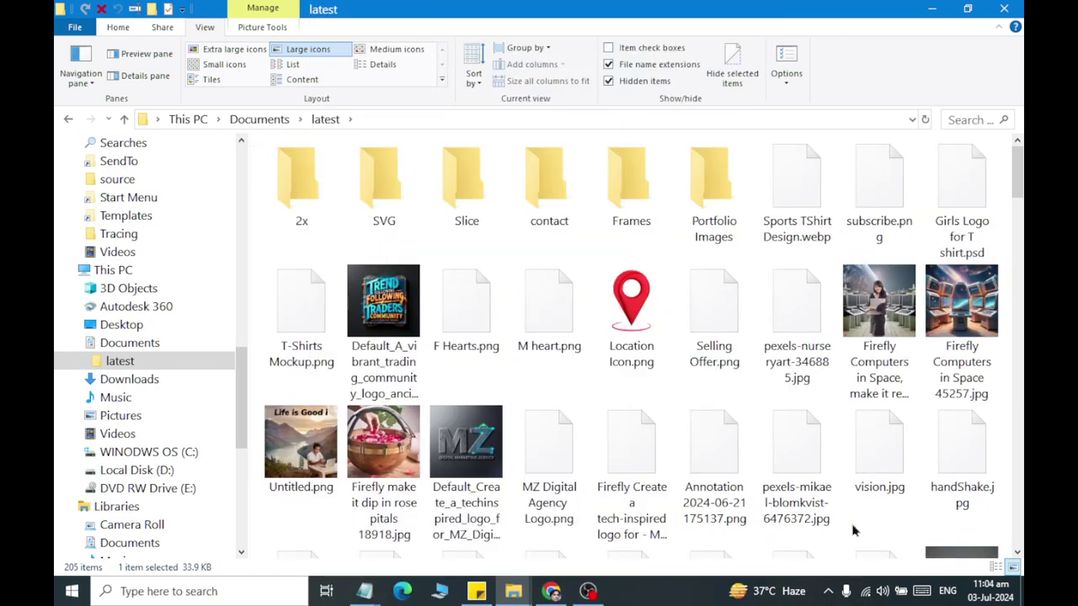
pyautogui.rightClick(809, 536)
pyautogui.click(859, 280)
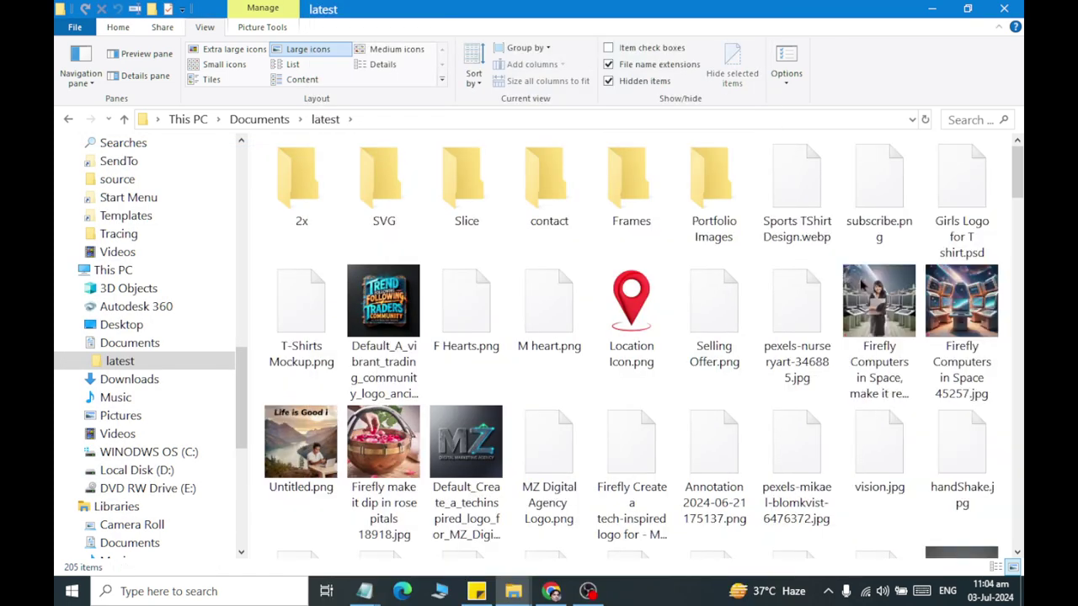
pyautogui.moveTo(1019, 195); pyautogui.dragTo(1014, 271)
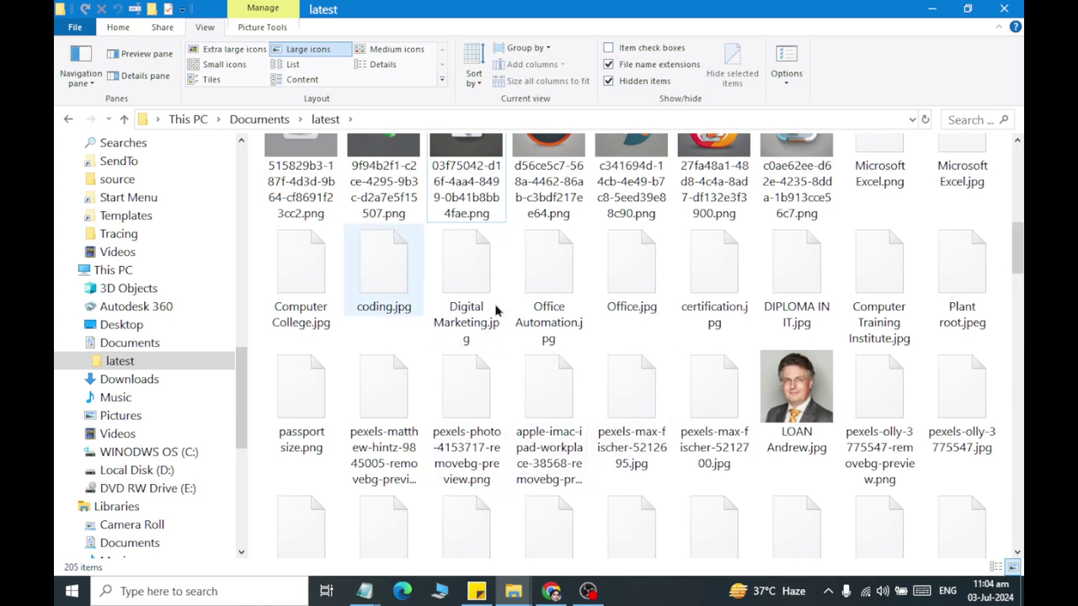
pyautogui.moveTo(1016, 281); pyautogui.dragTo(988, 217)
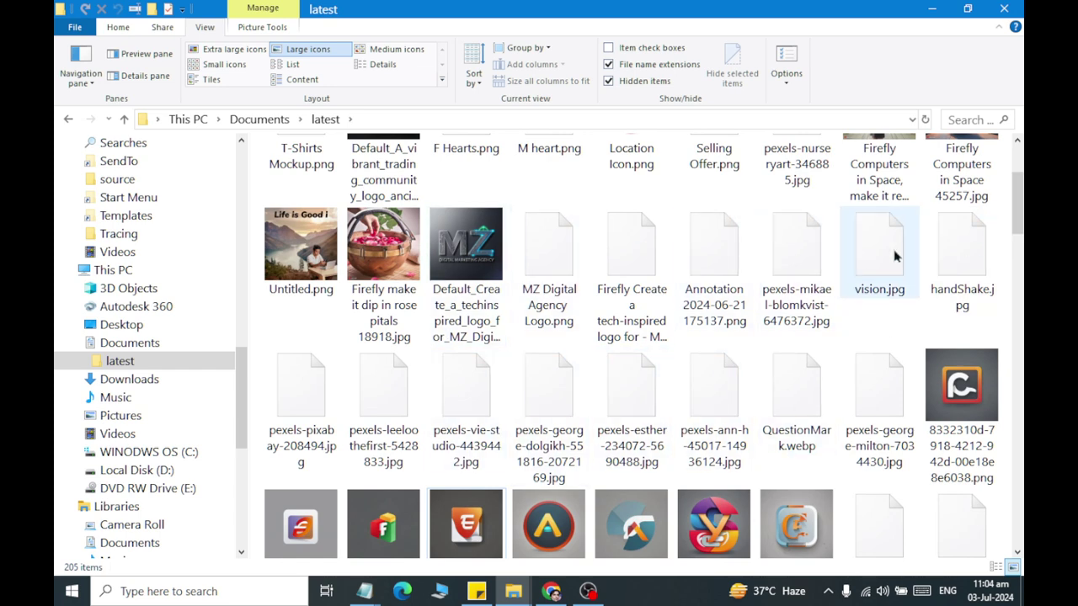
pyautogui.scroll(3, 892, 261)
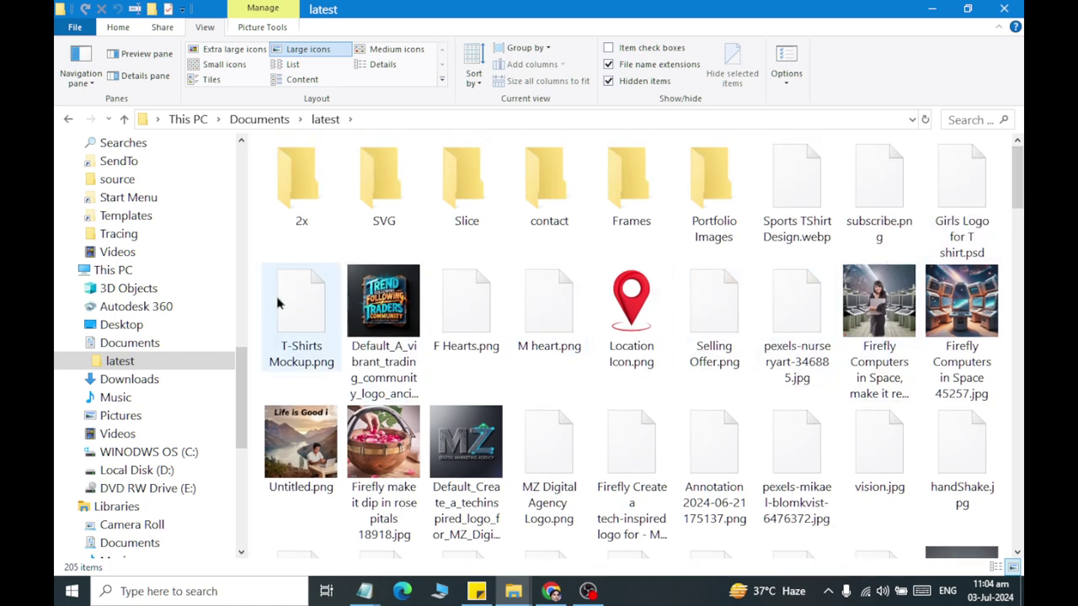
# Step: Disable "Always show icons, never thumbnails" in the advanced view settings of Folder Options and apply the change
pyautogui.click(785, 60)
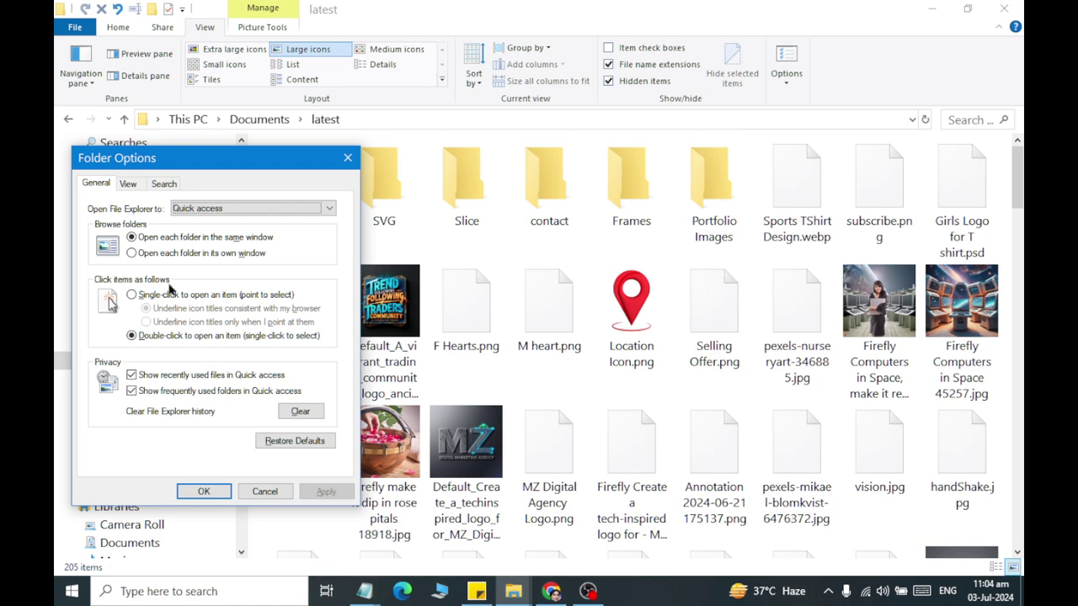
pyautogui.click(127, 183)
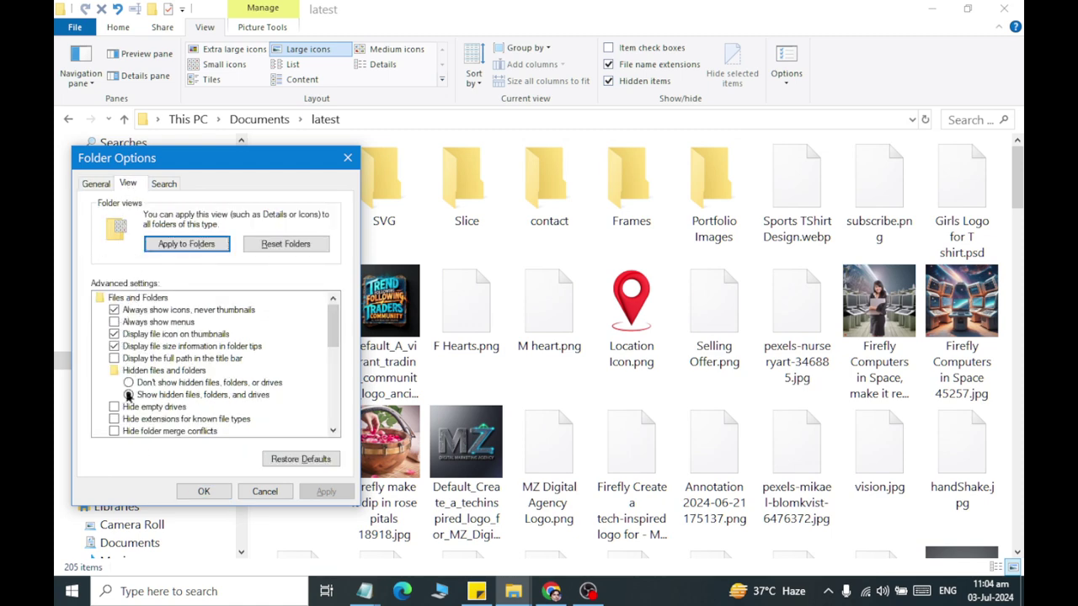
pyautogui.click(115, 310)
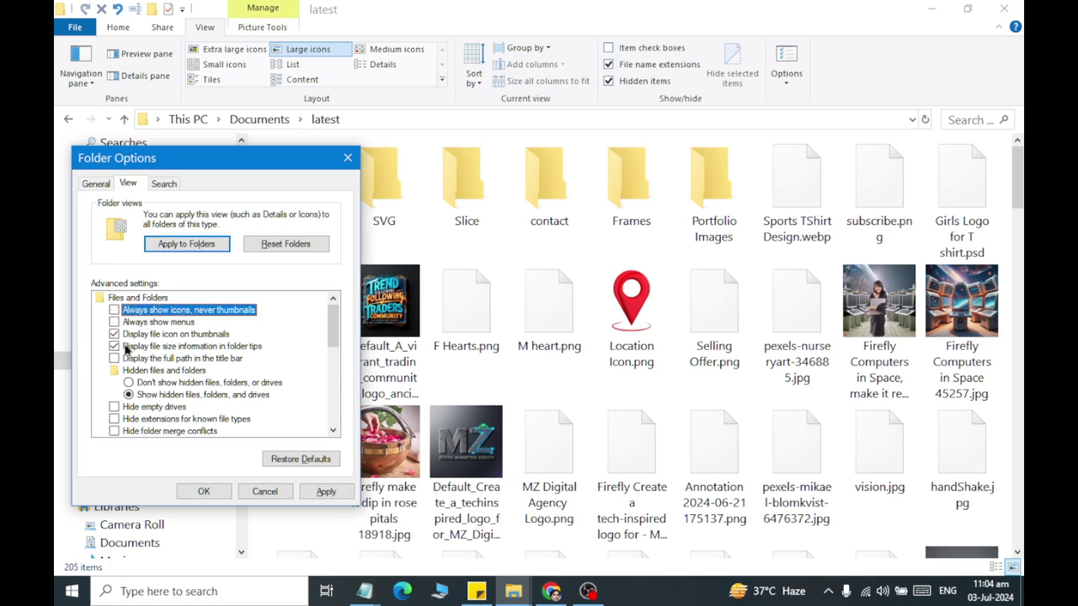
pyautogui.click(315, 491)
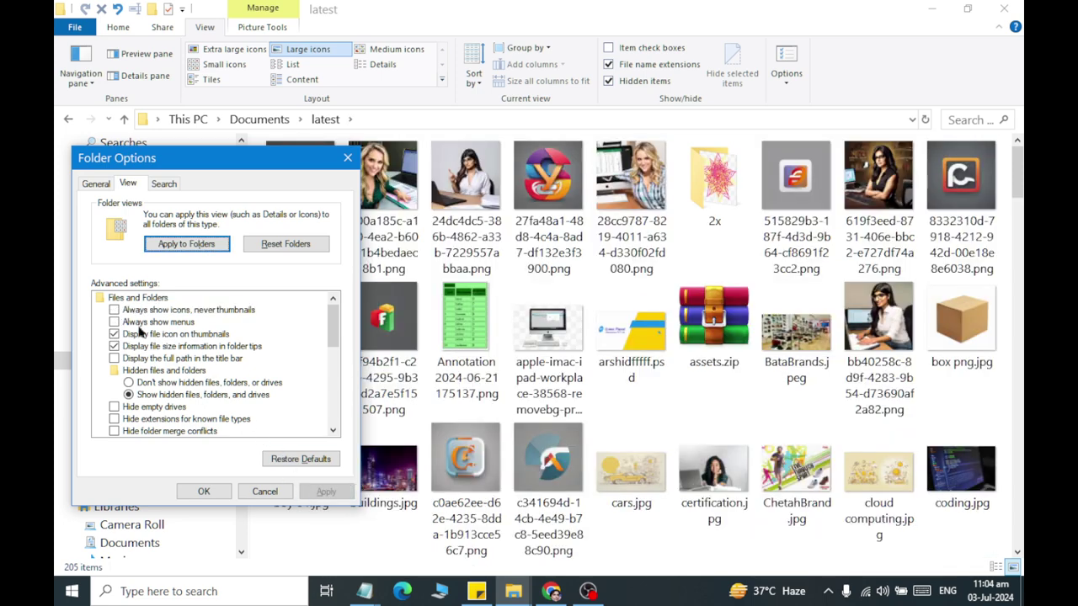
# Step: Try the "Always show menus" setting, turn it back off, and close Folder Options with the change applied
pyautogui.click(138, 324)
pyautogui.click(320, 492)
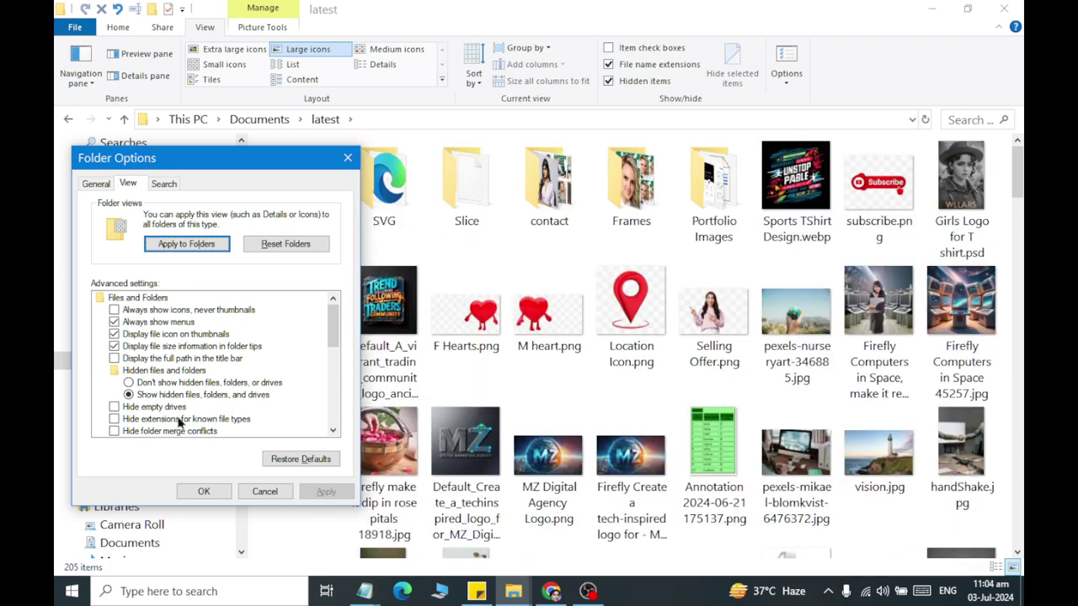
pyautogui.click(119, 325)
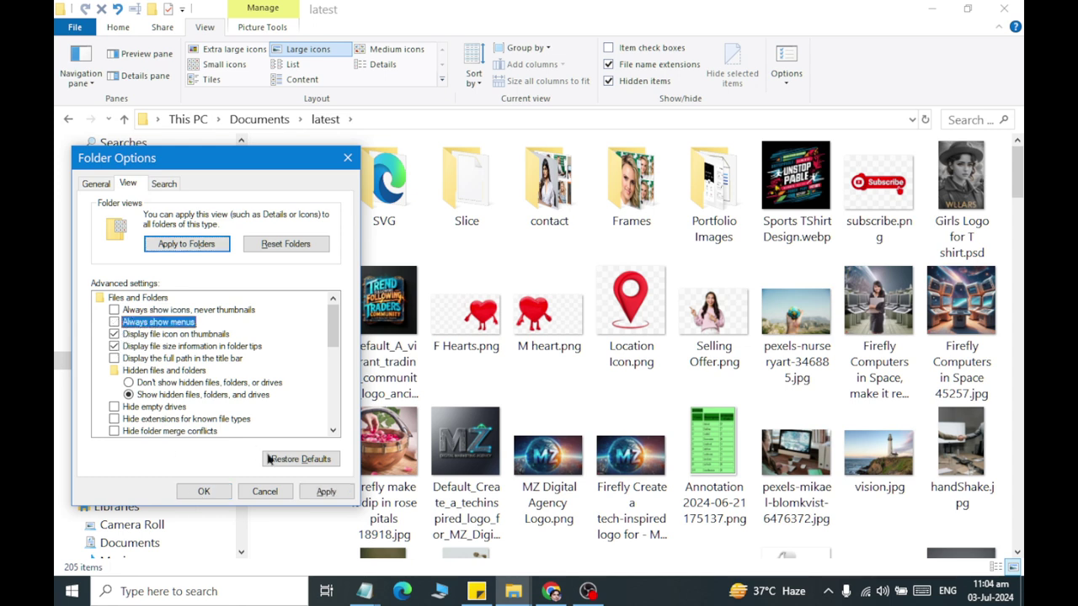
pyautogui.click(326, 491)
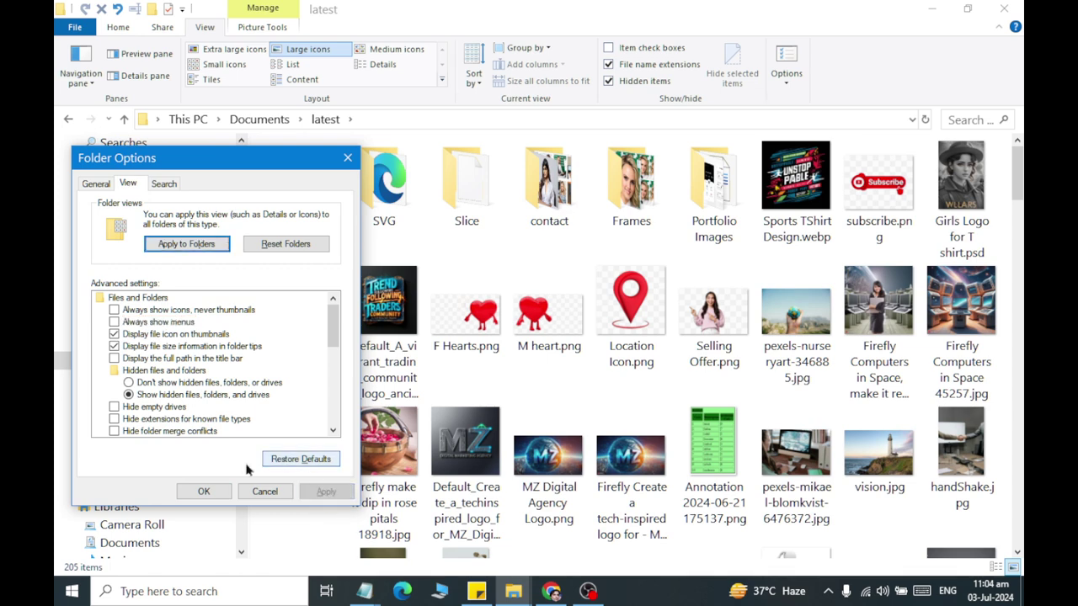
pyautogui.click(203, 492)
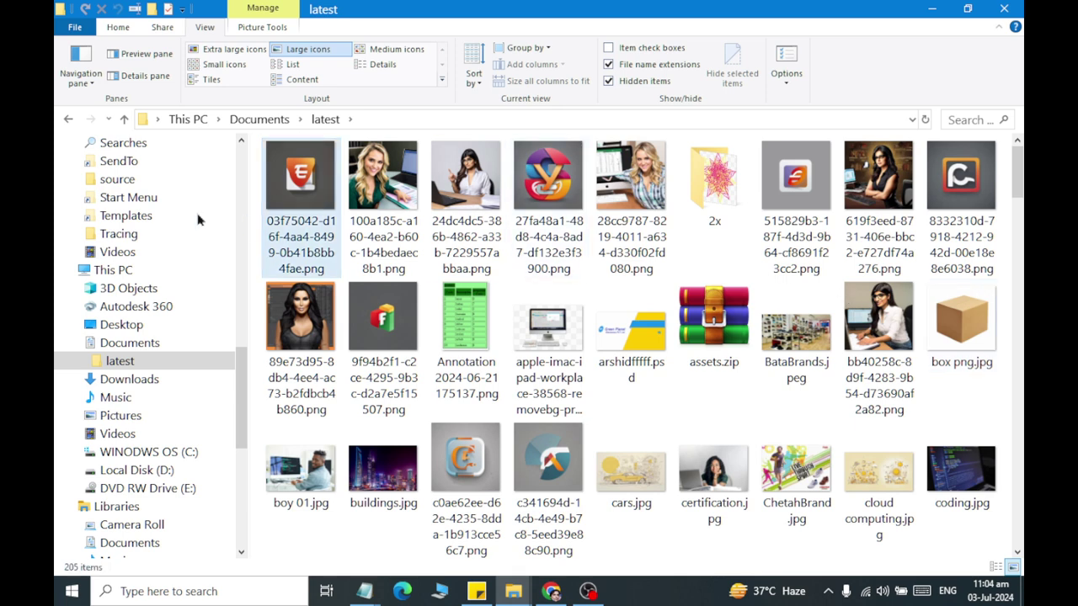